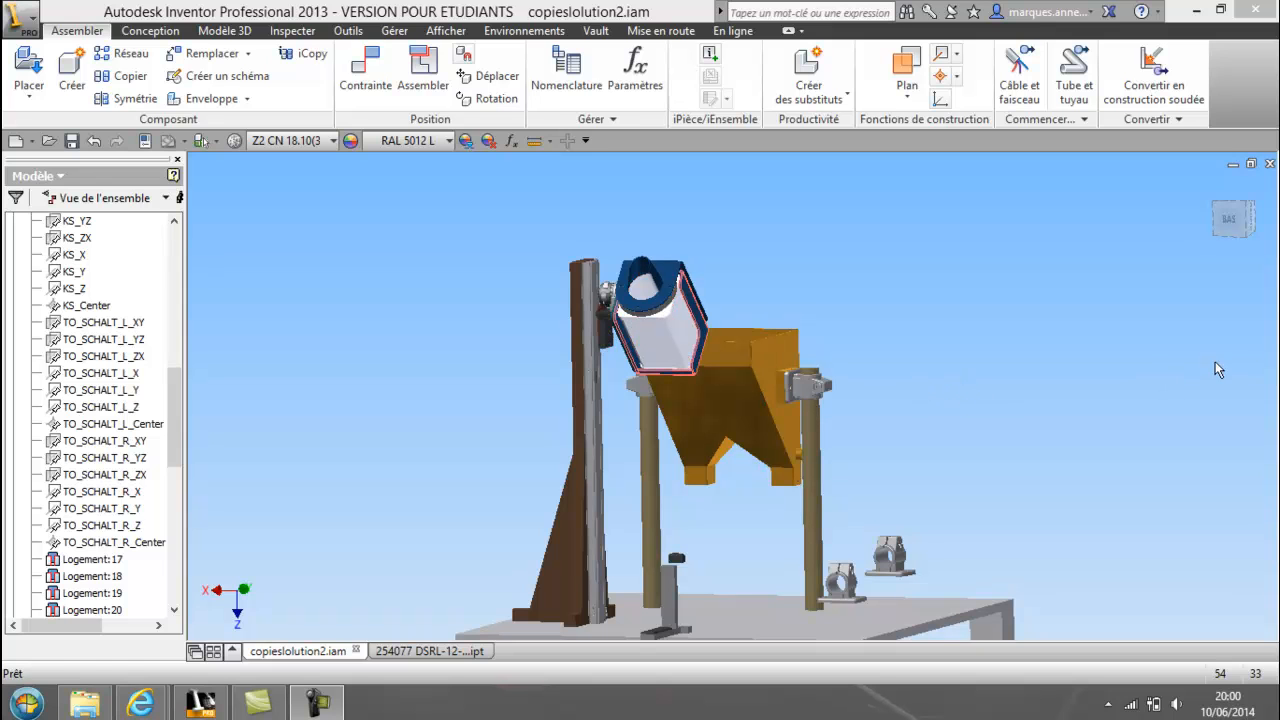
- Try sliding the blue-and-white container down the vertical column by hand
{"action": "left_click", "coordinate": [1175, 358]}
{"action": "left_click", "coordinate": [1260, 385]}
{"action": "left_click_drag", "start_coordinate": [919, 330], "coordinate": [764, 283]}
{"action": "left_click_drag", "start_coordinate": [791, 333], "coordinate": [737, 423]}
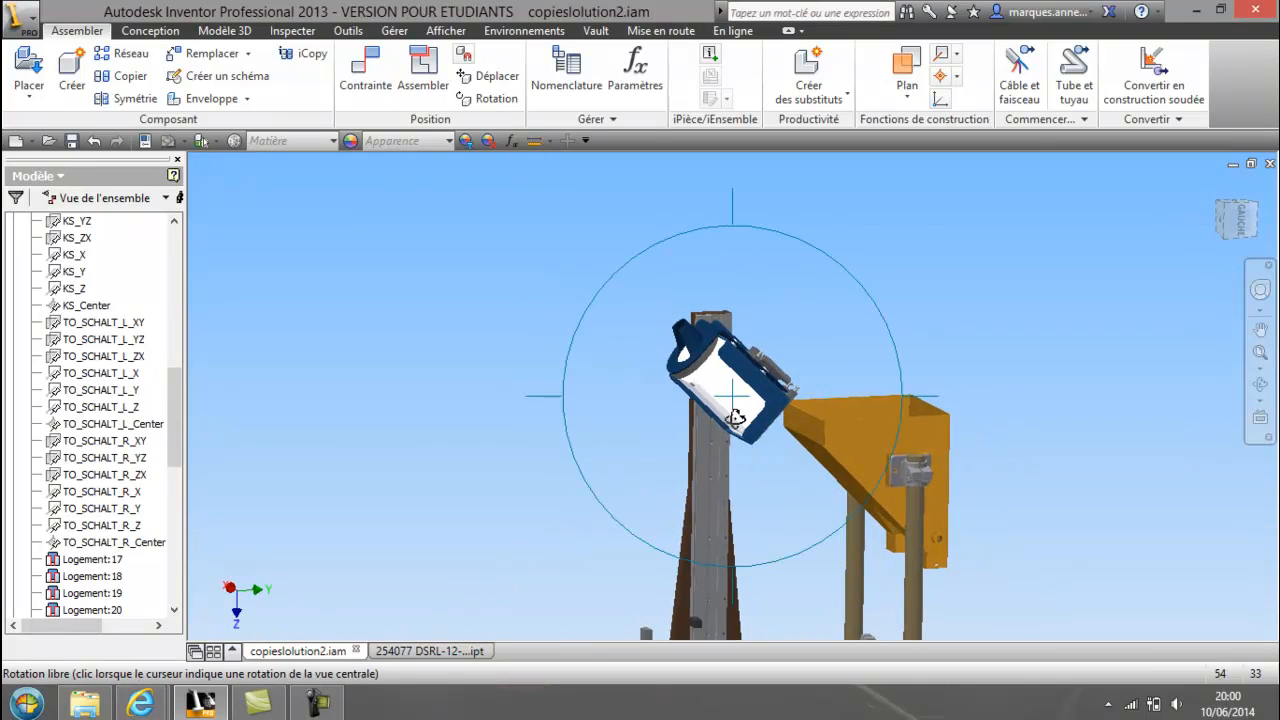
{"action": "scroll", "coordinate": [737, 423], "scroll_direction": "up", "scroll_amount": 3}
{"action": "scroll", "coordinate": [535, 389], "scroll_direction": "down", "scroll_amount": 3}
{"action": "right_click", "coordinate": [537, 395]}
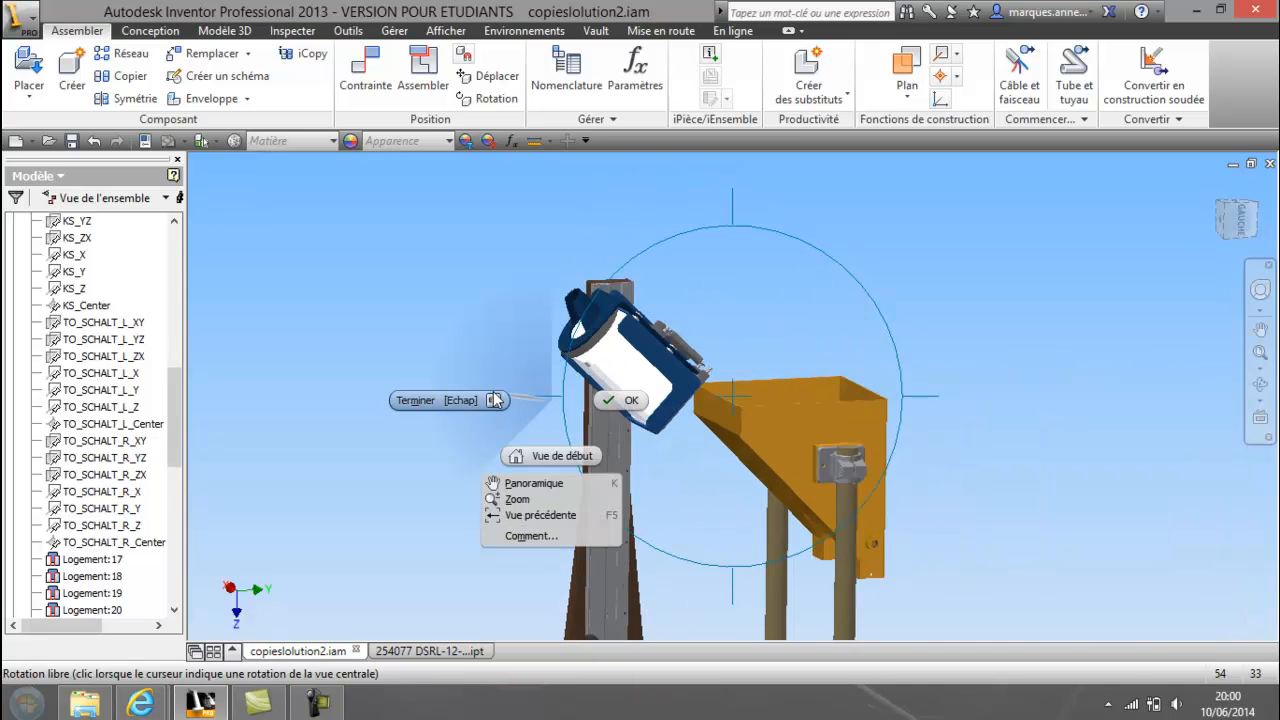
{"action": "left_click", "coordinate": [465, 399]}
{"action": "left_click_drag", "start_coordinate": [639, 386], "coordinate": [700, 500]}
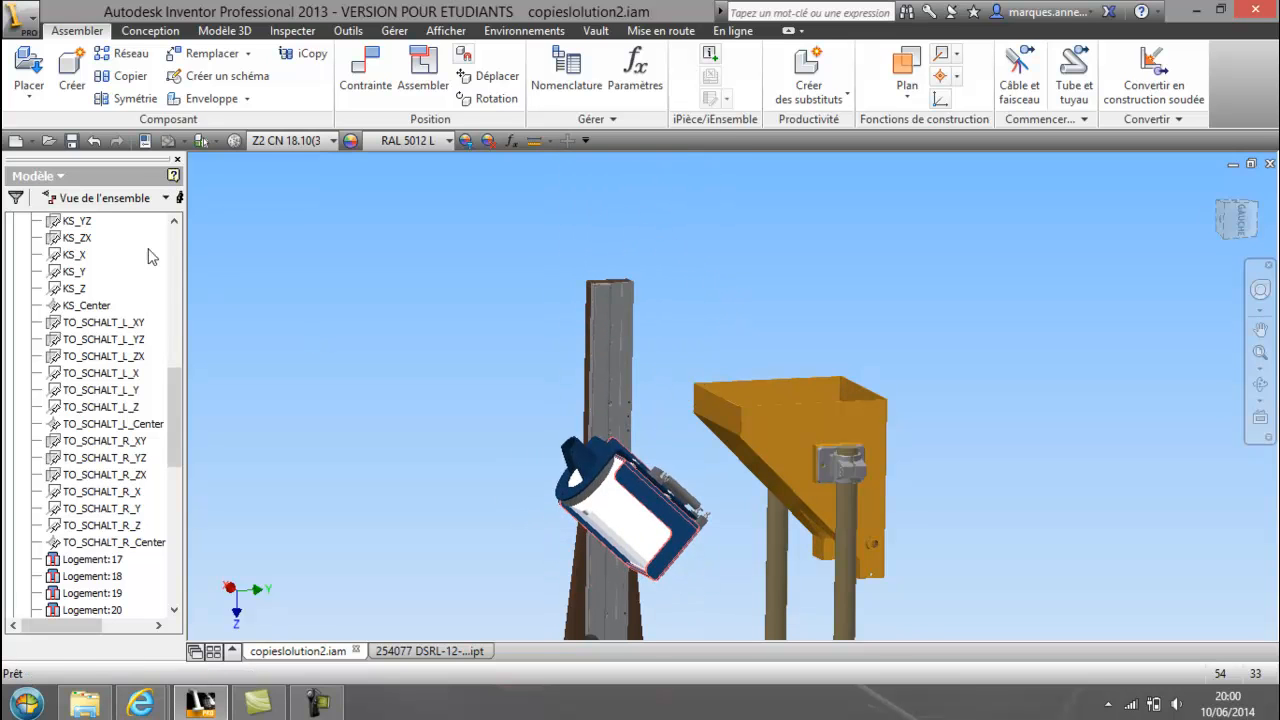
- Undo the trial movements of the container along the column
{"action": "left_click", "coordinate": [94, 142]}
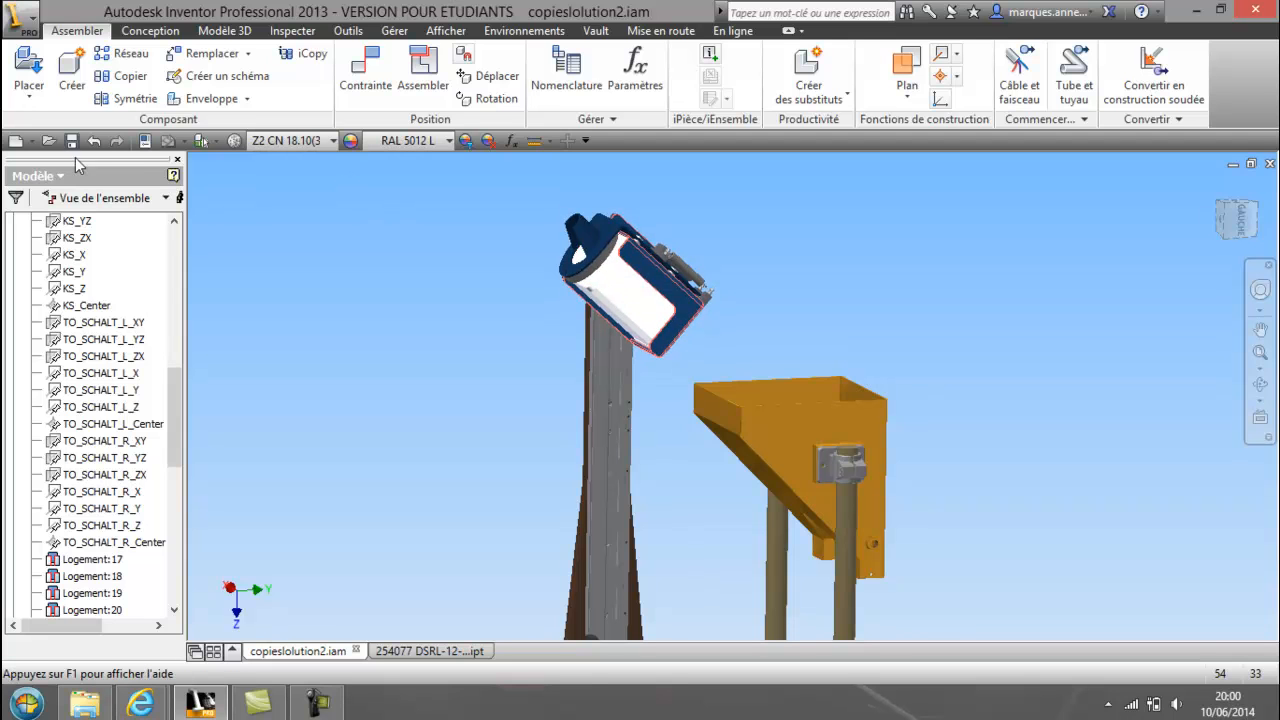
{"action": "left_click", "coordinate": [94, 142]}
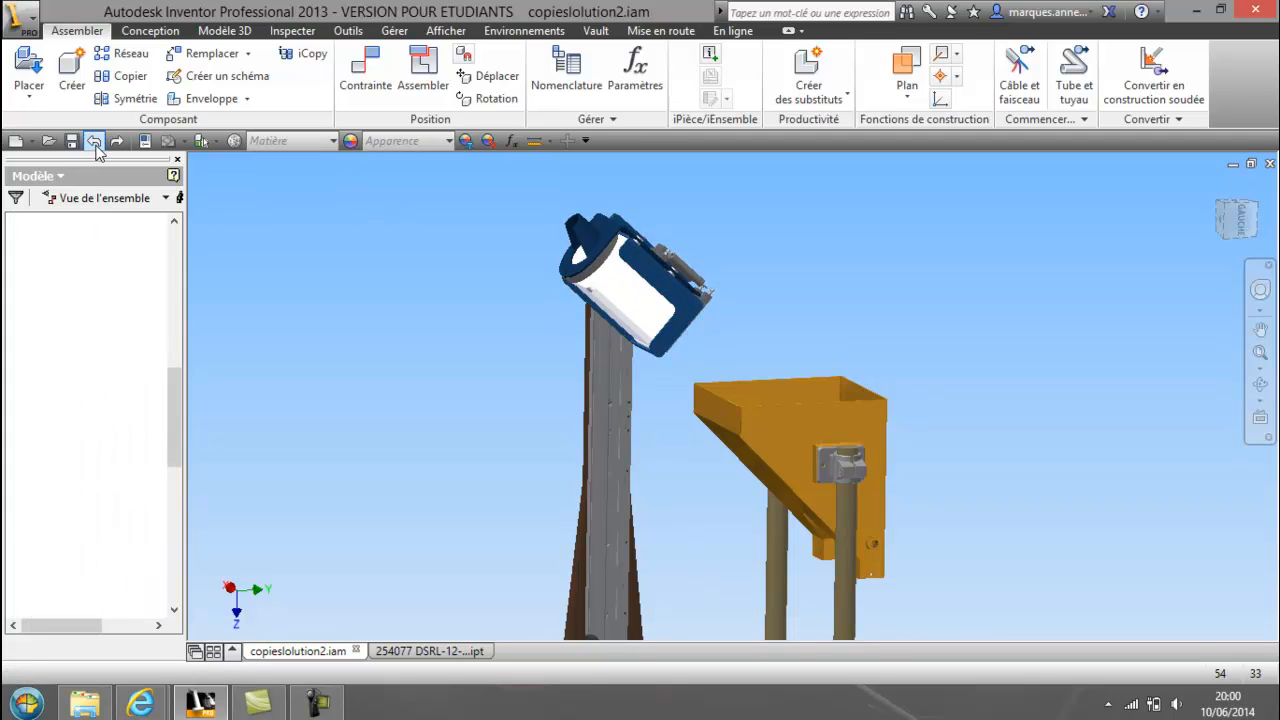
{"action": "left_click_drag", "start_coordinate": [685, 362], "coordinate": [490, 372]}
{"action": "left_click", "coordinate": [94, 142]}
{"action": "left_click", "coordinate": [94, 142]}
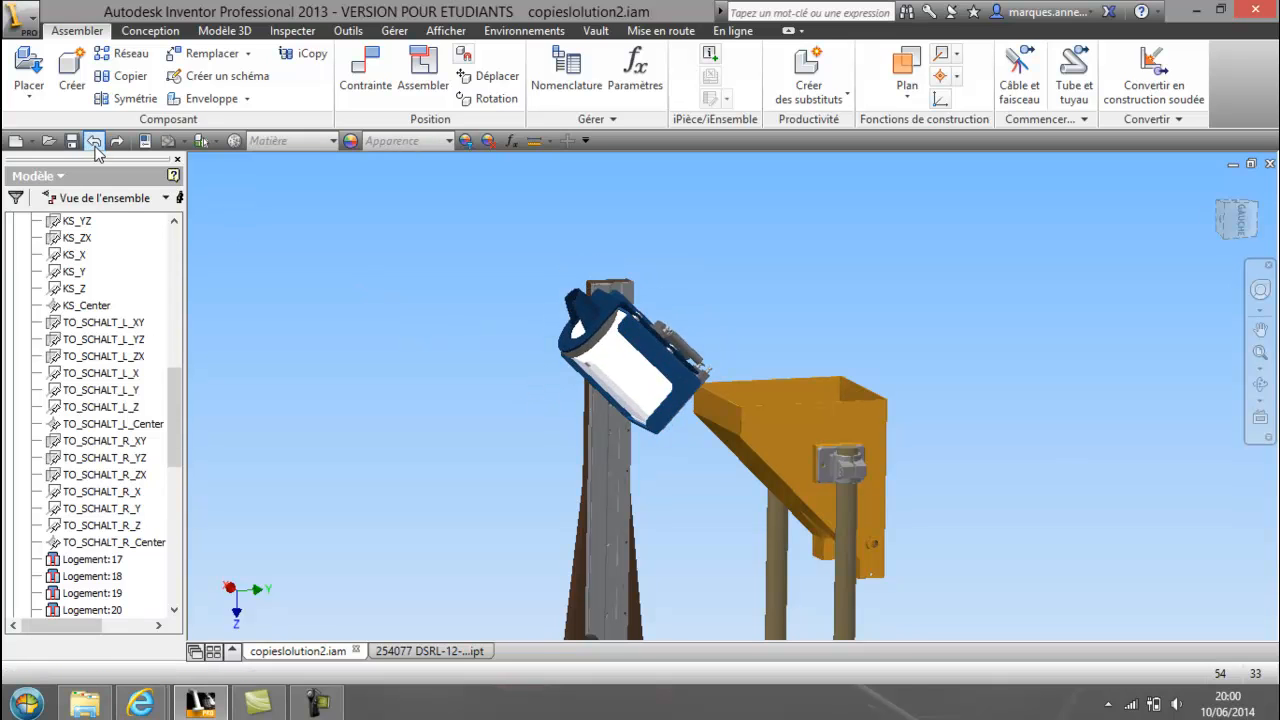
{"action": "left_click", "coordinate": [95, 143]}
- Reposition the container's carriage by hand near the upper end of the column, exposing the slide block's top face
{"action": "left_click_drag", "start_coordinate": [672, 615], "coordinate": [710, 375]}
{"action": "key", "text": "F4"}
{"action": "left_click_drag", "start_coordinate": [783, 302], "coordinate": [818, 399]}
{"action": "right_click", "coordinate": [799, 406]}
{"action": "left_click", "coordinate": [687, 402]}
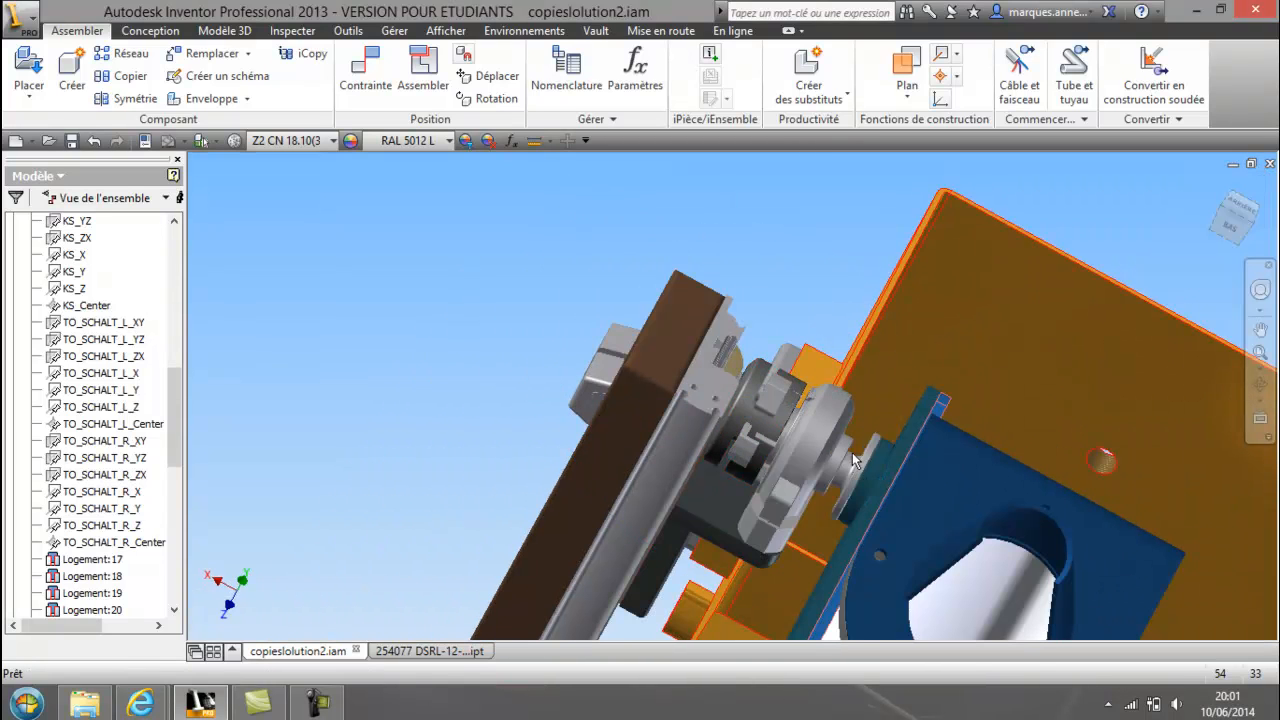
{"action": "left_click_drag", "start_coordinate": [810, 457], "coordinate": [912, 318]}
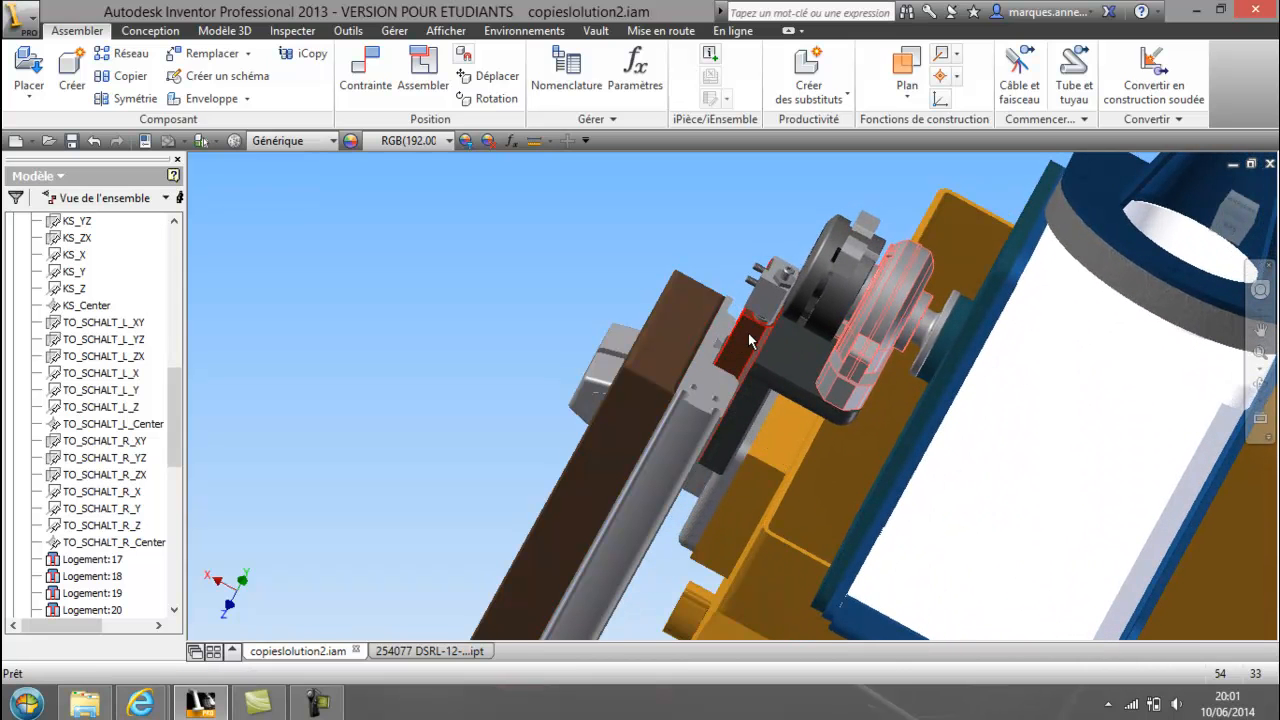
- Constrain the slide block's top face flush with the column's top face at an offset of -50 mm
{"action": "left_click", "coordinate": [374, 93]}
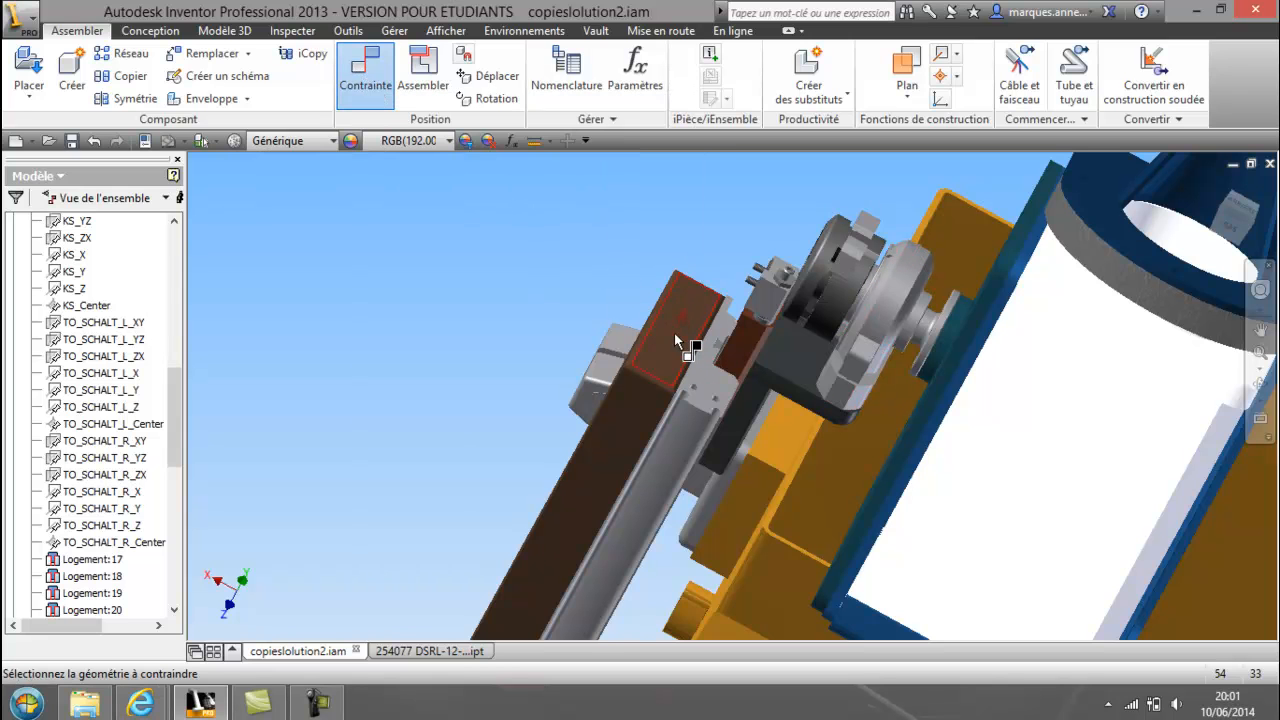
{"action": "scroll", "coordinate": [756, 322], "scroll_direction": "down", "scroll_amount": 3}
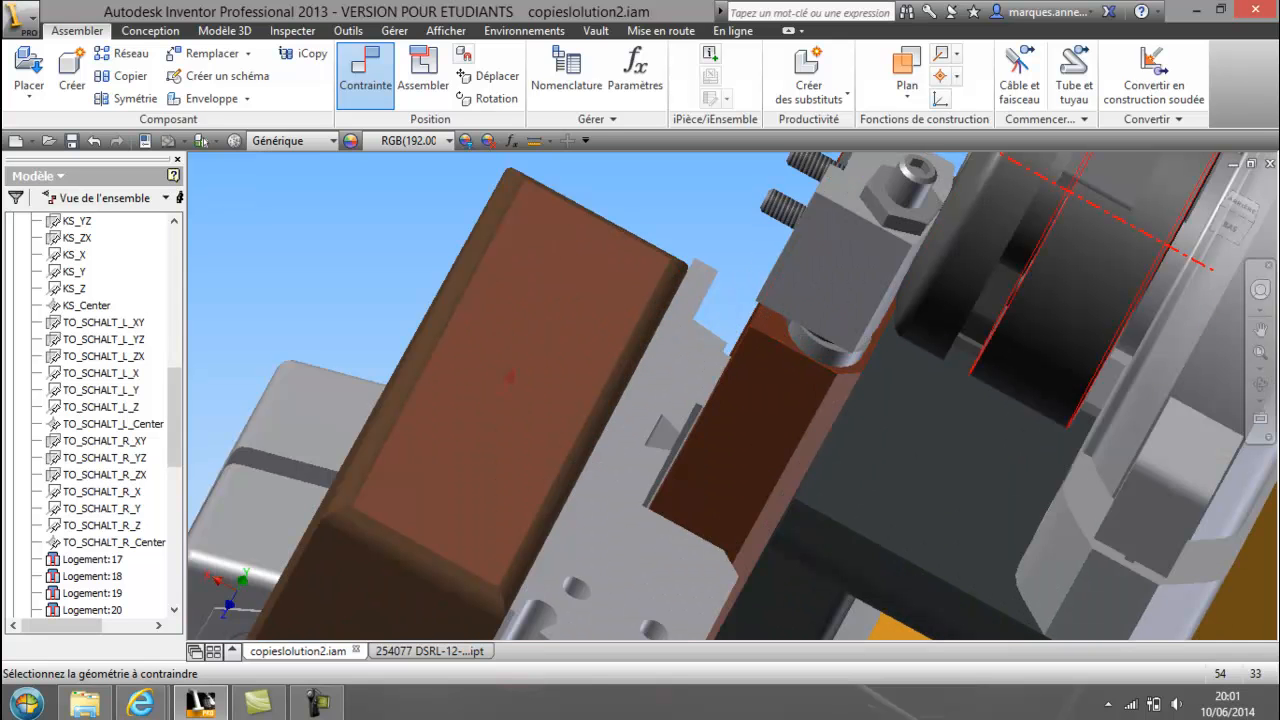
{"action": "left_click_drag", "start_coordinate": [932, 459], "coordinate": [420, 201]}
{"action": "left_click", "coordinate": [474, 330]}
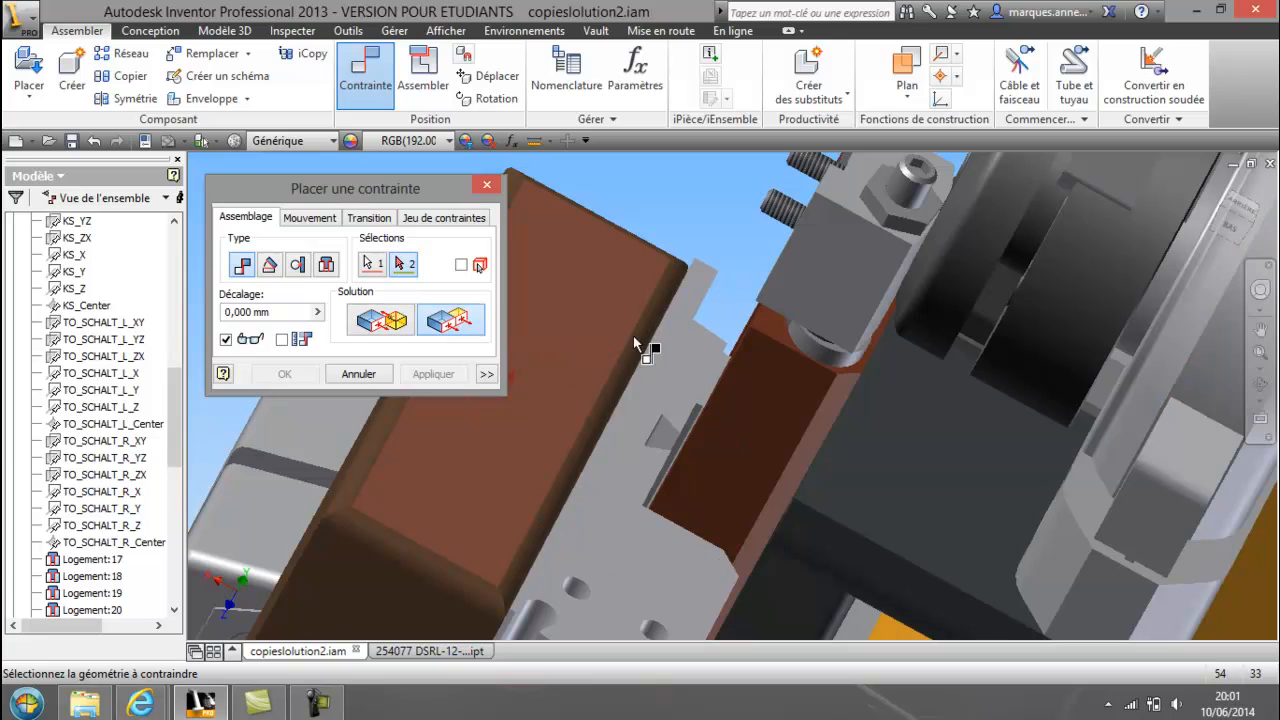
{"action": "left_click", "coordinate": [775, 325]}
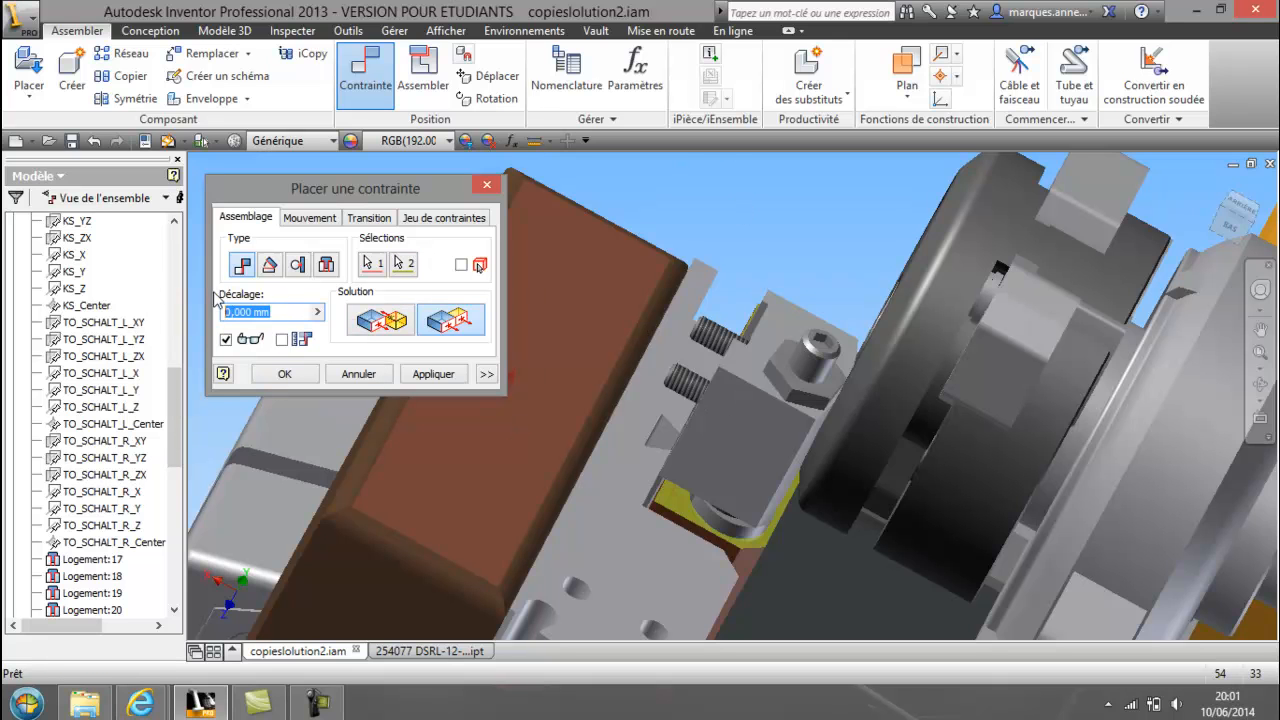
{"action": "type", "text": "-5"}
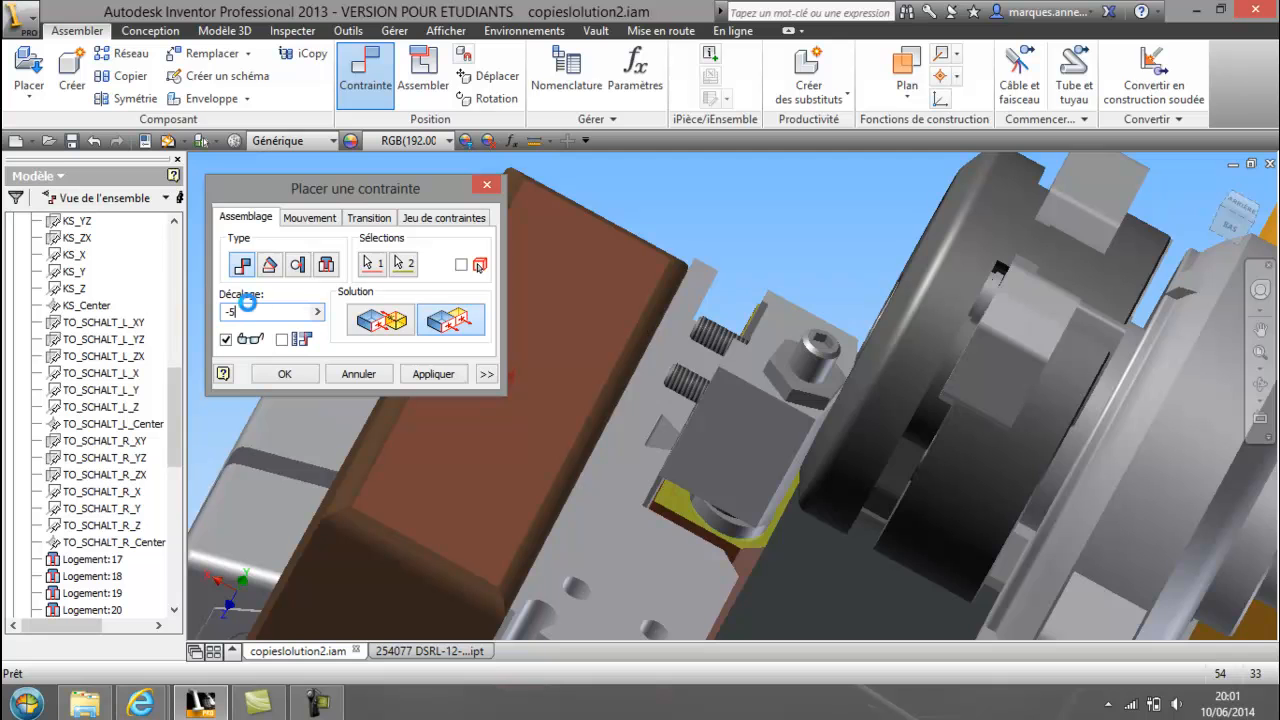
{"action": "type", "text": "0"}
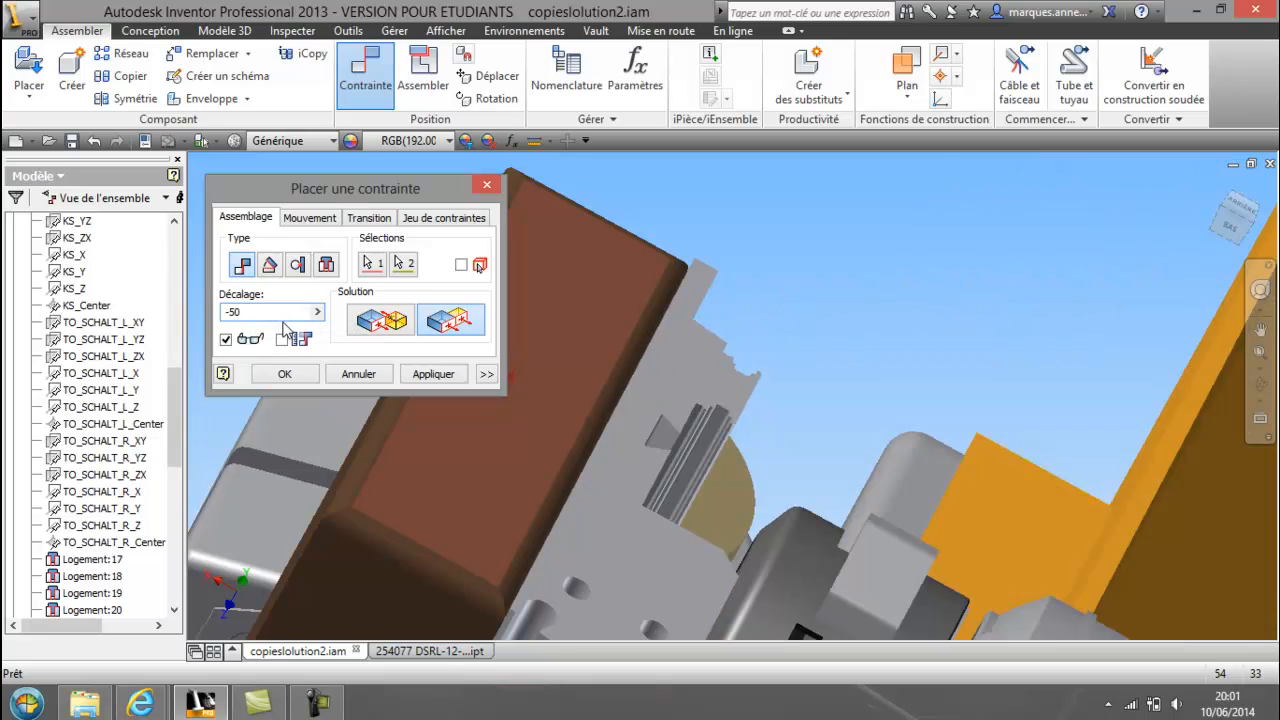
{"action": "left_click", "coordinate": [295, 377]}
- Swing the container by hand about its pivot on the column to test its remaining rotation
{"action": "scroll", "coordinate": [885, 405], "scroll_direction": "down", "scroll_amount": 2}
{"action": "middle_click_drag", "start_coordinate": [885, 405], "coordinate": [927, 258]}
{"action": "key", "text": "F4"}
{"action": "scroll", "coordinate": [860, 380], "scroll_direction": "down", "scroll_amount": 4}
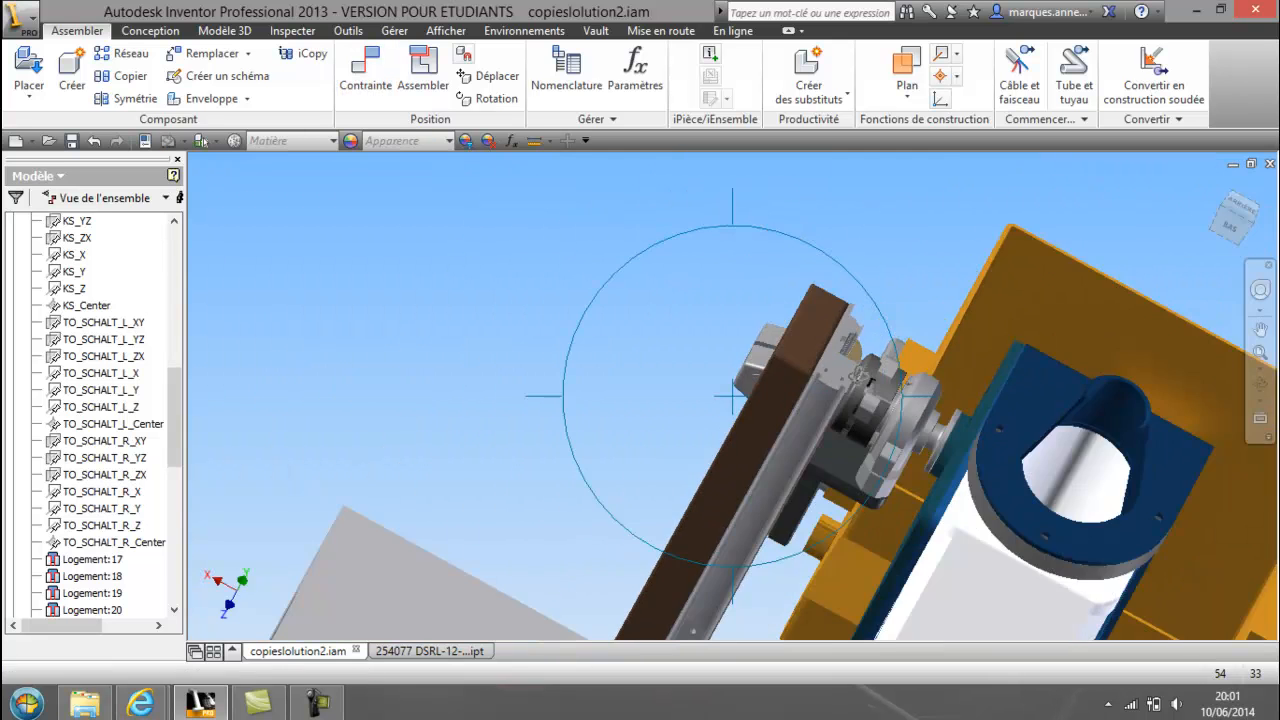
{"action": "scroll", "coordinate": [855, 373], "scroll_direction": "down", "scroll_amount": 2}
{"action": "left_click_drag", "start_coordinate": [881, 383], "coordinate": [797, 329]}
{"action": "right_click", "coordinate": [797, 329]}
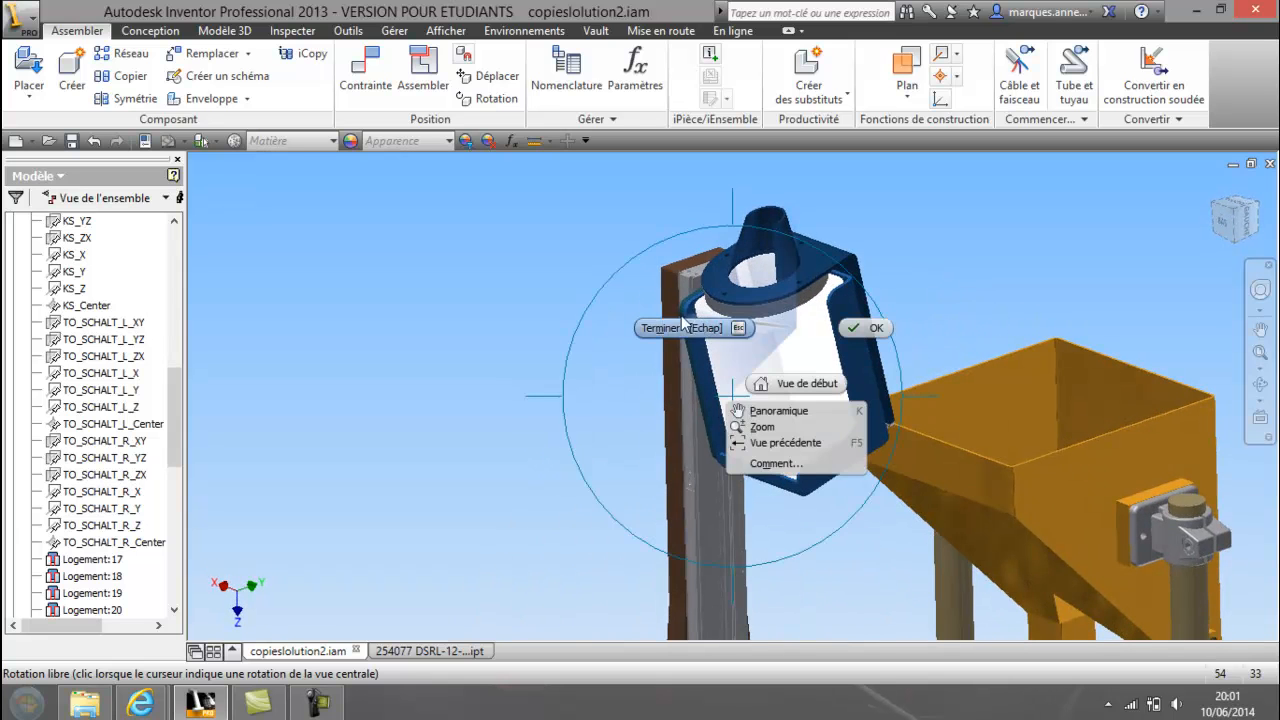
{"action": "left_click", "coordinate": [700, 327]}
{"action": "left_click_drag", "start_coordinate": [871, 385], "coordinate": [740, 350]}
- Select the slide block and expand its model tree entry down to its -50 mm flush constraint
{"action": "left_click", "coordinate": [732, 347]}
{"action": "scroll", "coordinate": [737, 313], "scroll_direction": "up", "scroll_amount": 3}
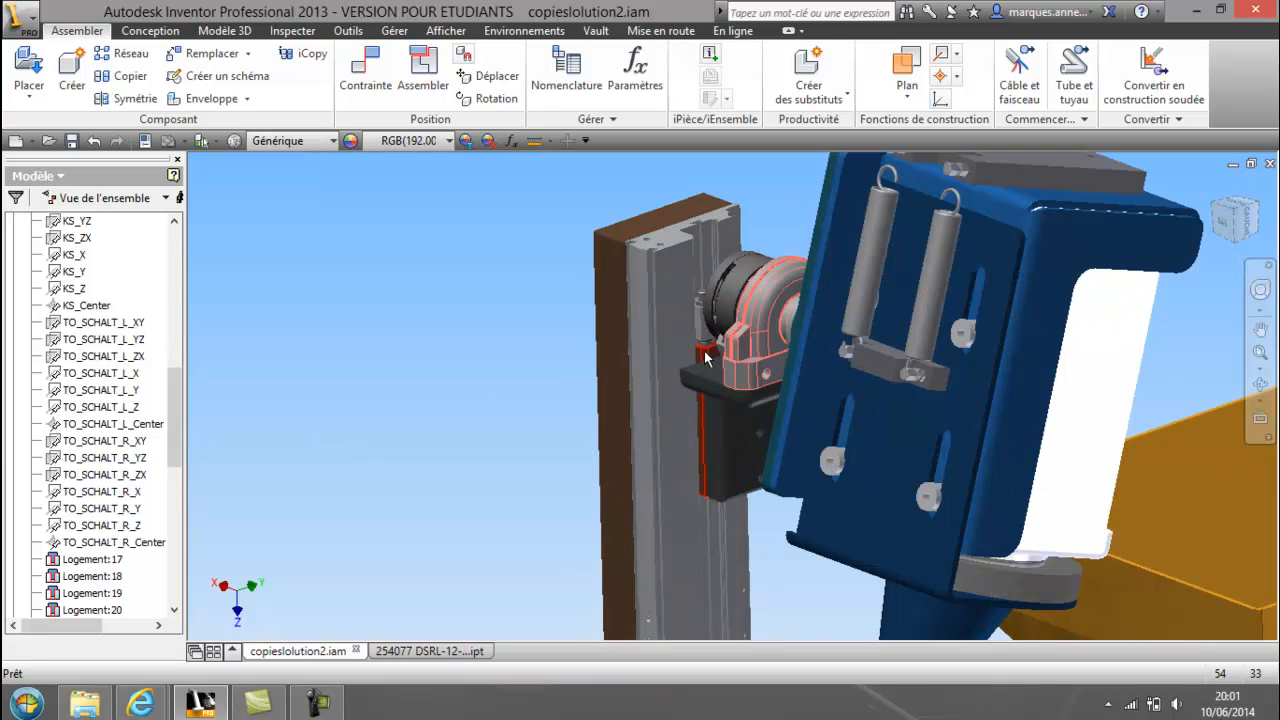
{"action": "scroll", "coordinate": [706, 358], "scroll_direction": "up", "scroll_amount": 5}
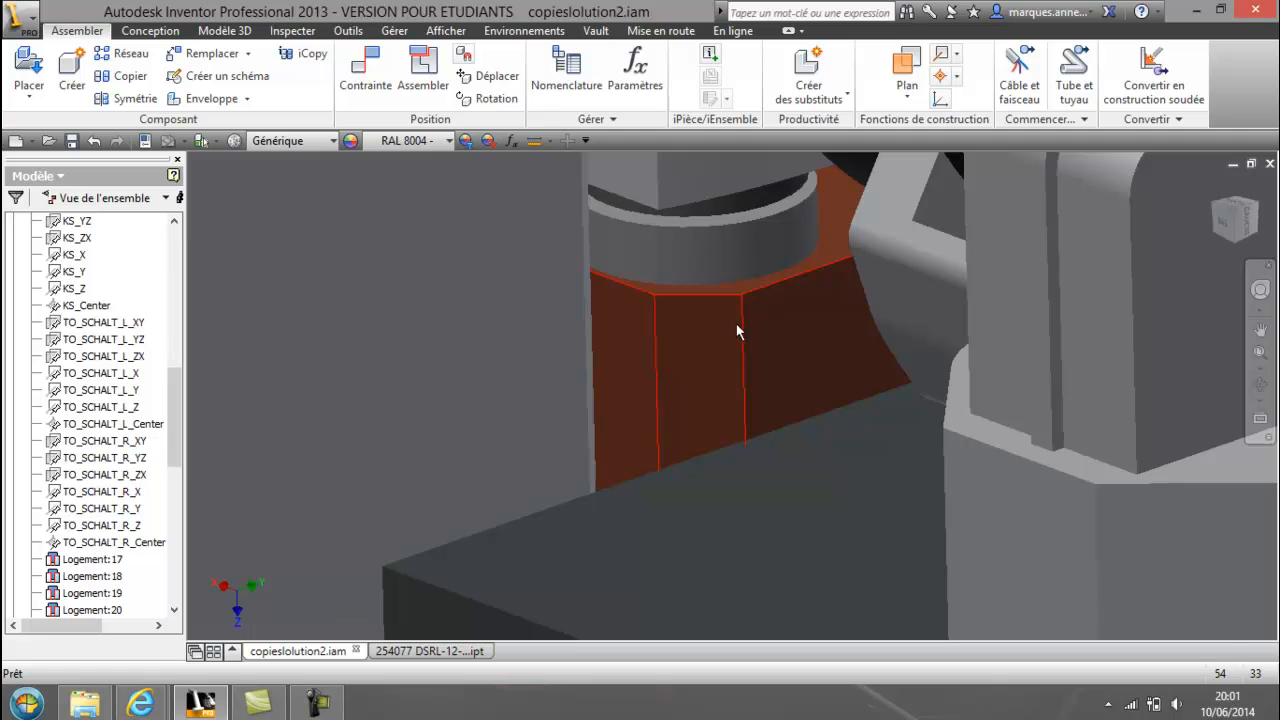
{"action": "left_click_drag", "start_coordinate": [174, 431], "coordinate": [181, 327]}
{"action": "scroll", "coordinate": [181, 327], "scroll_direction": "down", "scroll_amount": 1}
{"action": "left_click", "coordinate": [15, 322]}
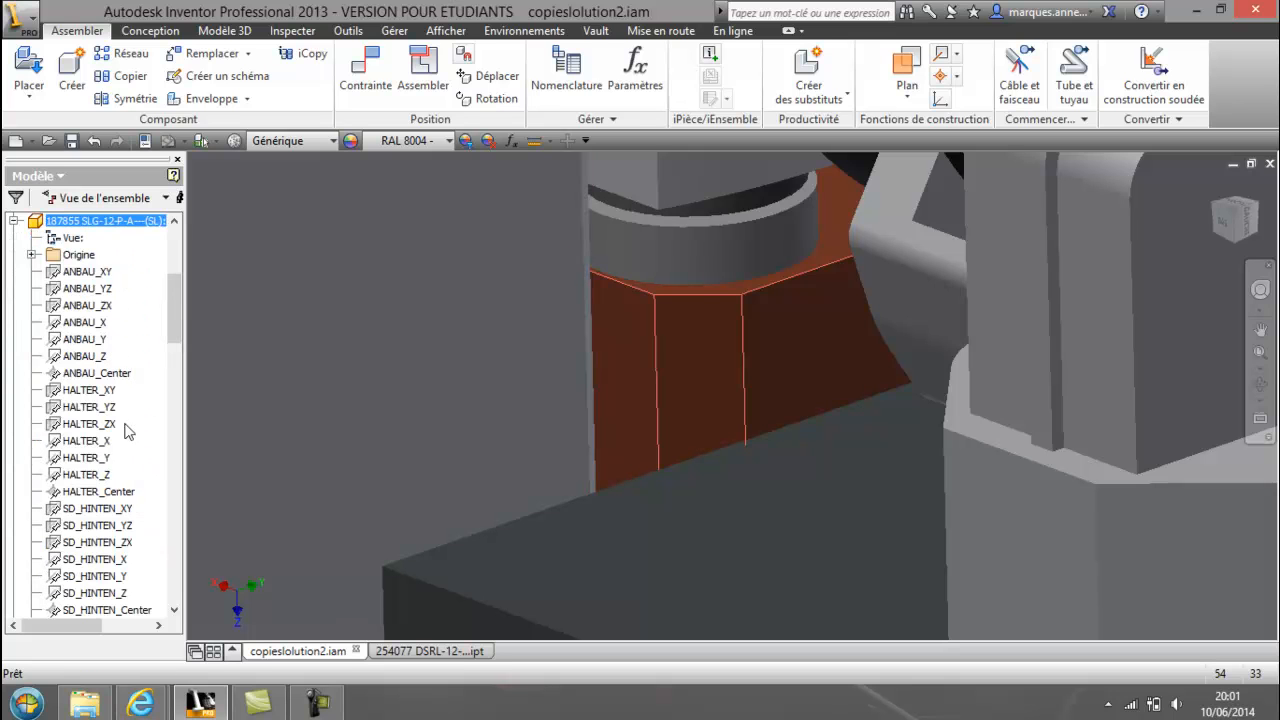
{"action": "left_click_drag", "start_coordinate": [180, 317], "coordinate": [183, 390]}
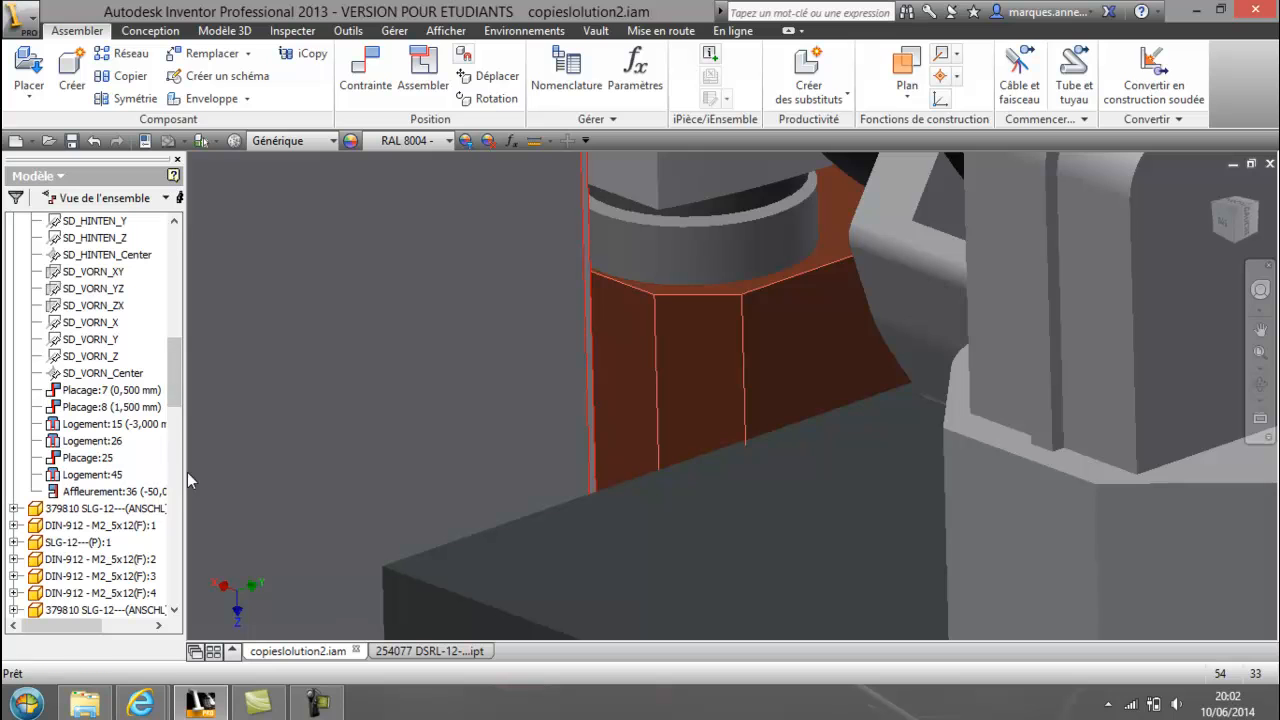
{"action": "left_click_drag", "start_coordinate": [183, 470], "coordinate": [222, 491]}
- Drive the slide block's flush constraint from -50 mm to -40 mm and back
{"action": "left_click", "coordinate": [165, 492]}
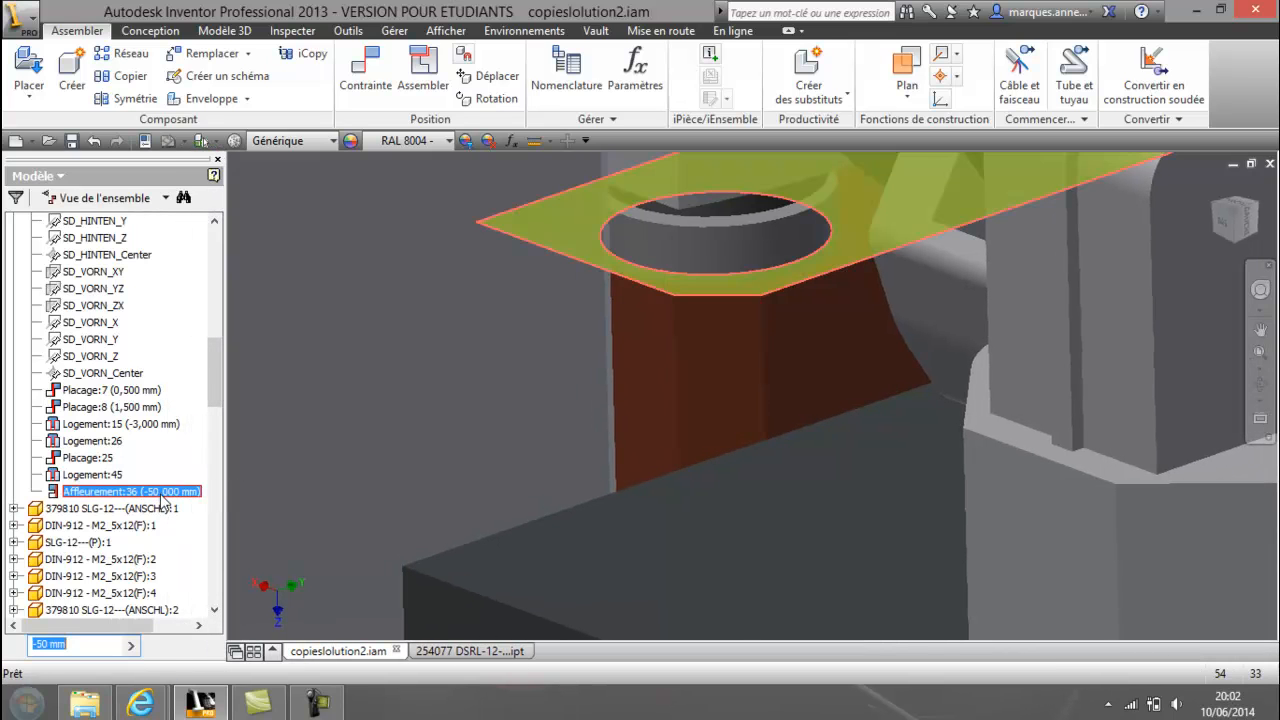
{"action": "right_click", "coordinate": [165, 492]}
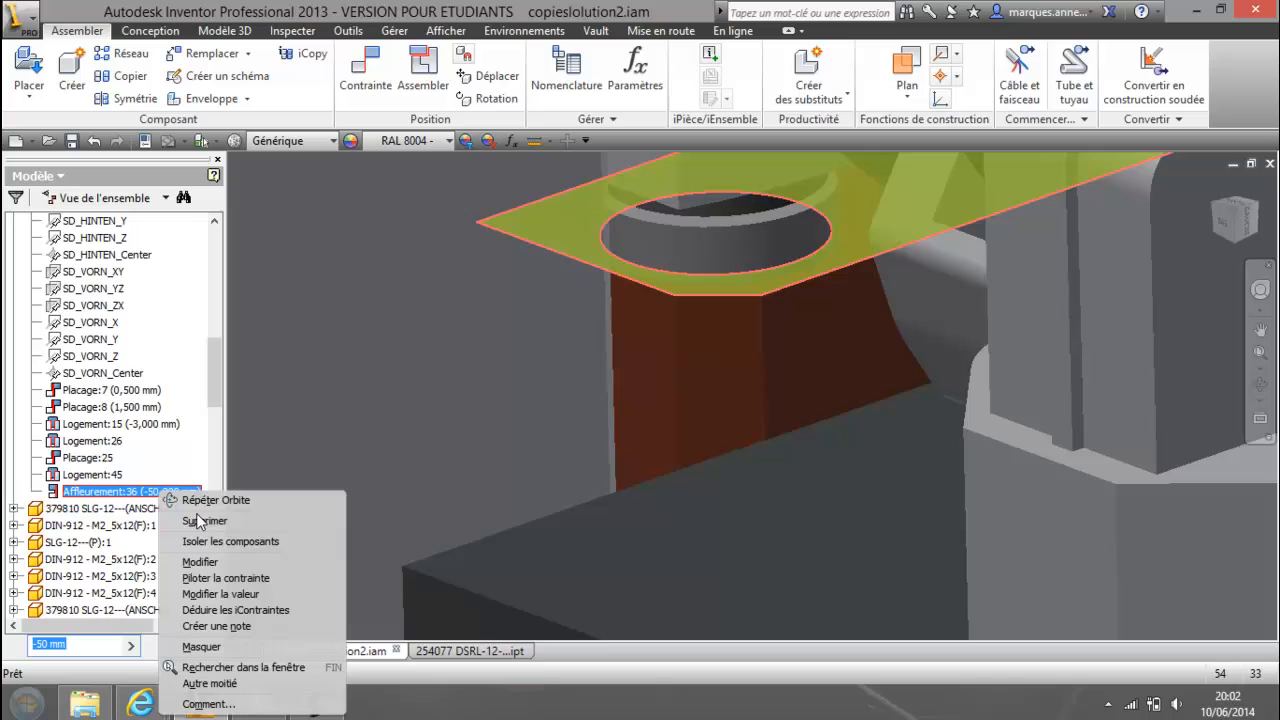
{"action": "left_click", "coordinate": [247, 577]}
{"action": "left_click", "coordinate": [258, 578]}
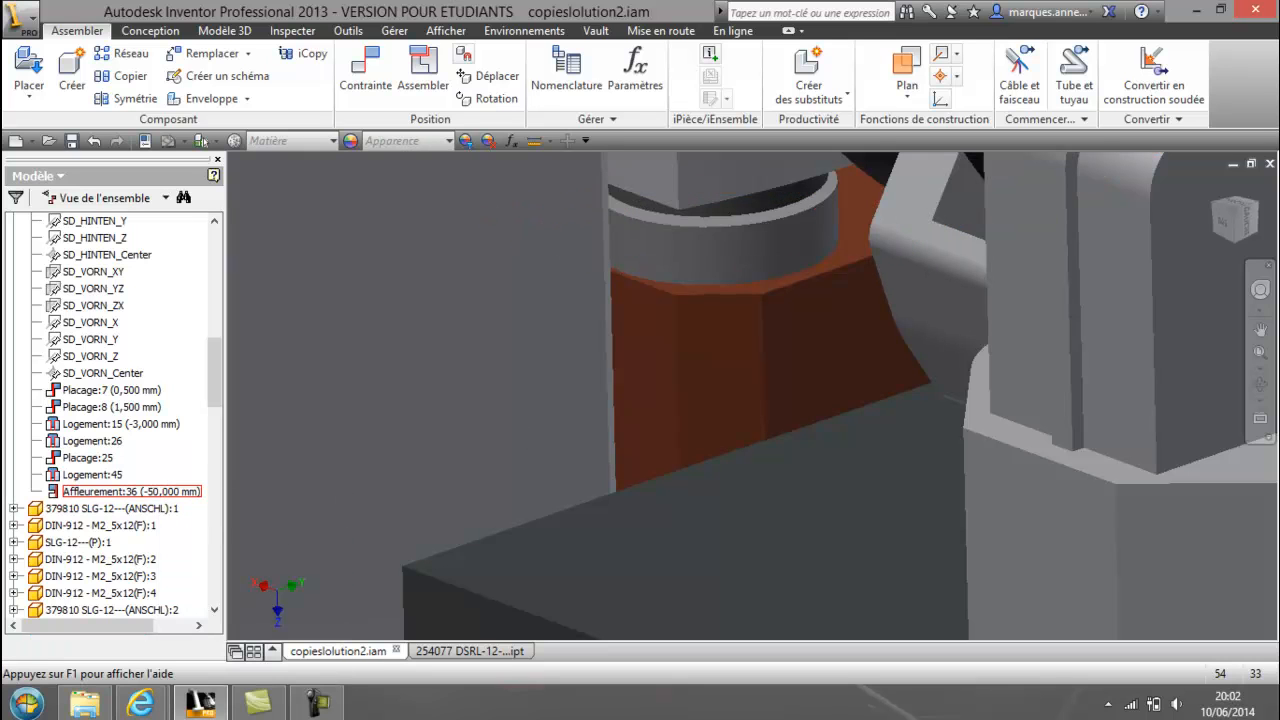
{"action": "left_click_drag", "start_coordinate": [797, 324], "coordinate": [343, 329]}
{"action": "scroll", "coordinate": [696, 363], "scroll_direction": "up", "scroll_amount": 5}
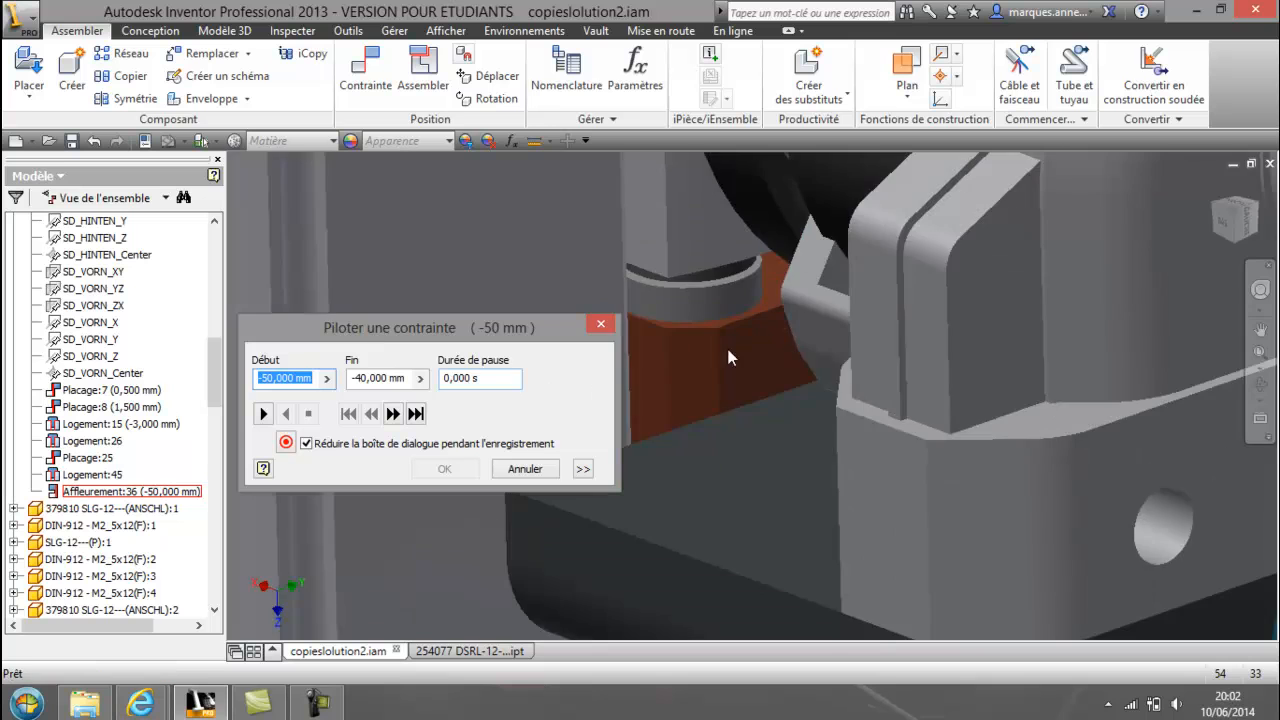
{"action": "scroll", "coordinate": [809, 349], "scroll_direction": "up", "scroll_amount": 5}
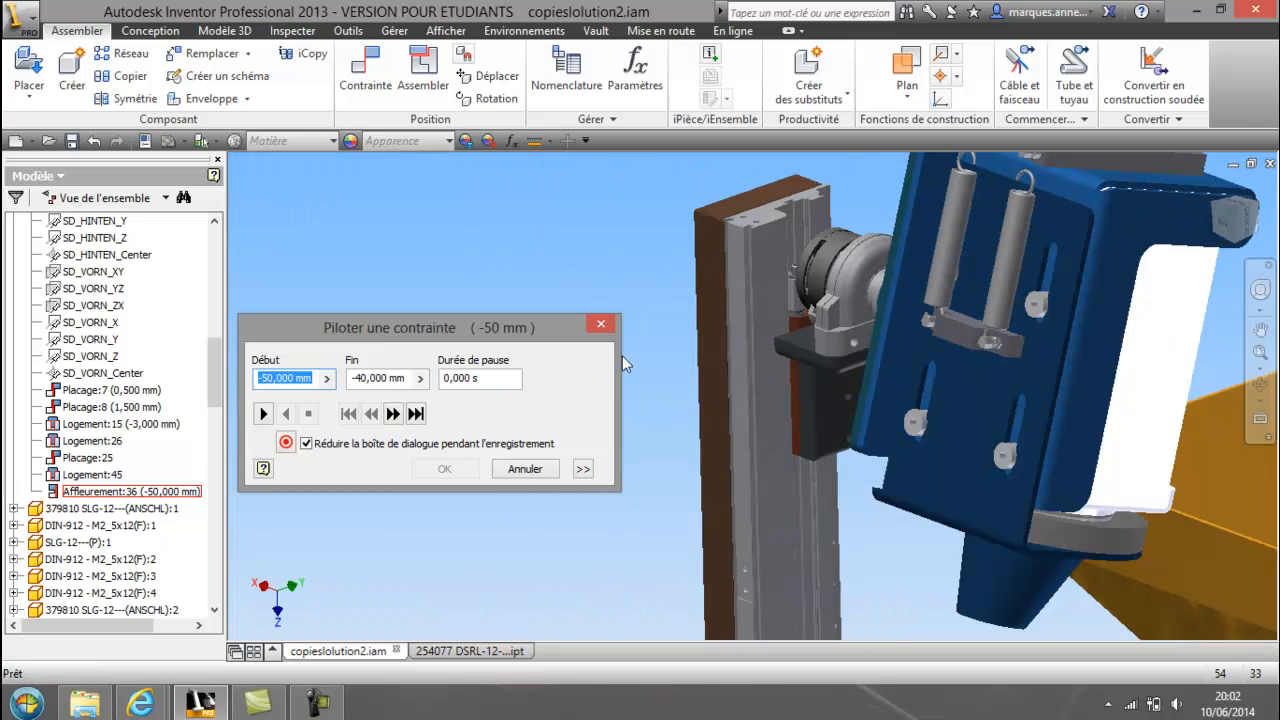
{"action": "left_click", "coordinate": [264, 414]}
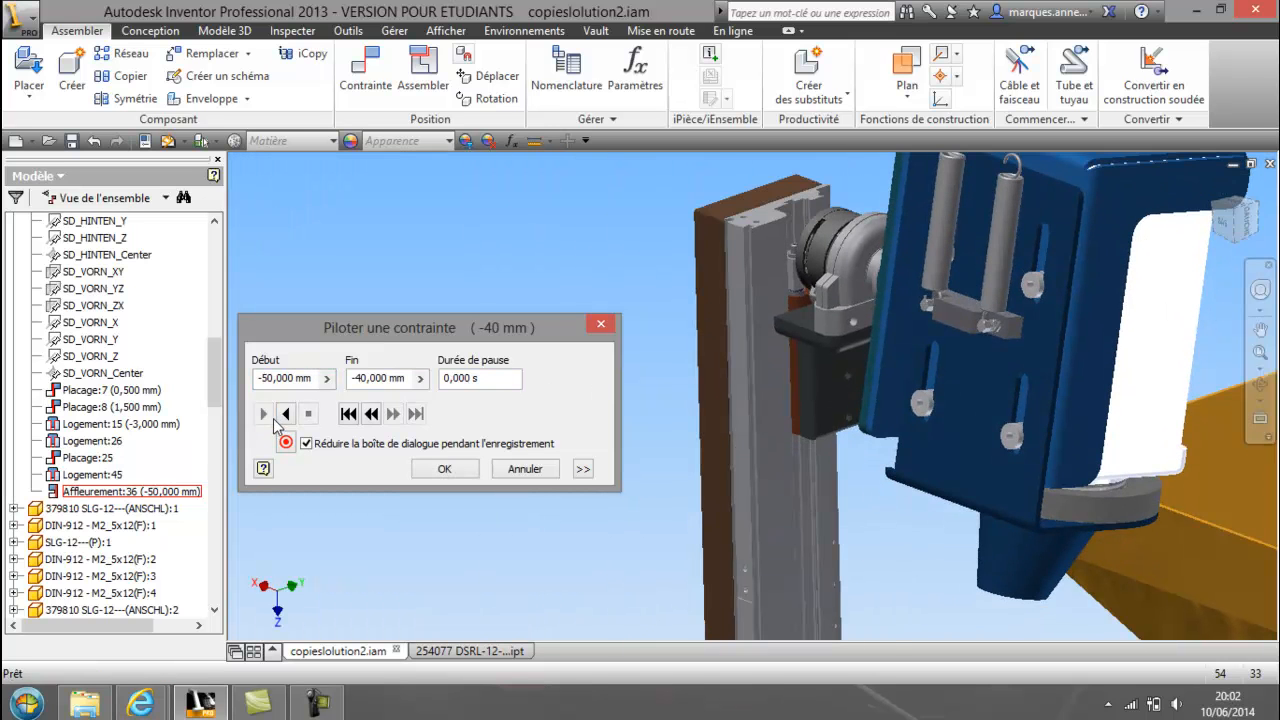
{"action": "left_click", "coordinate": [287, 418]}
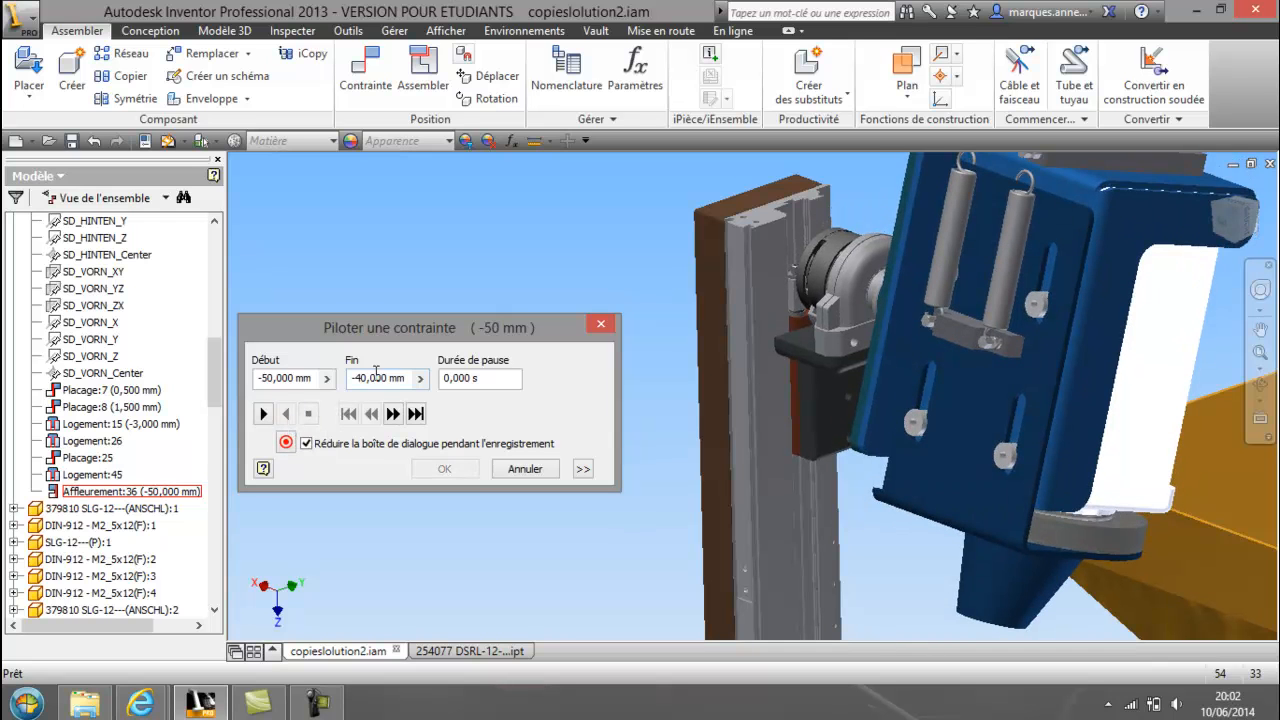
- Set the drive's end value to 0 mm and play the motion forward
{"action": "left_click_drag", "start_coordinate": [369, 380], "coordinate": [360, 380]}
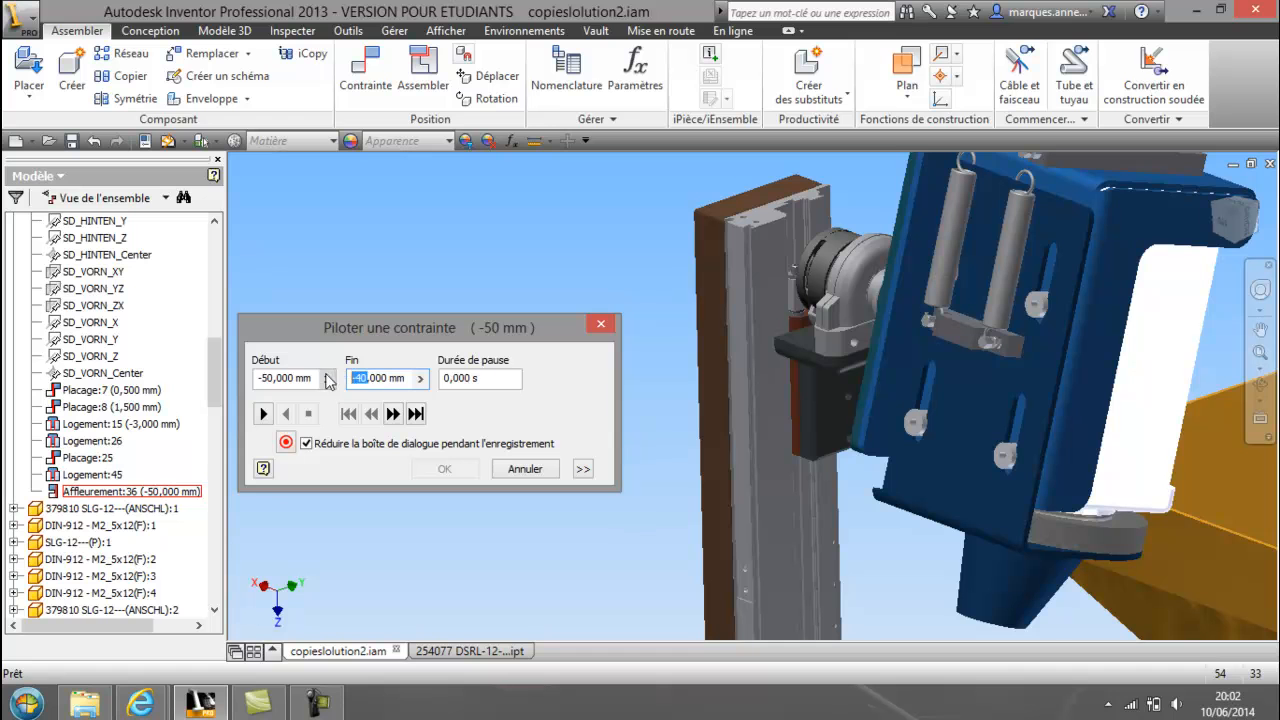
{"action": "type", "text": "0"}
{"action": "left_click", "coordinate": [268, 414]}
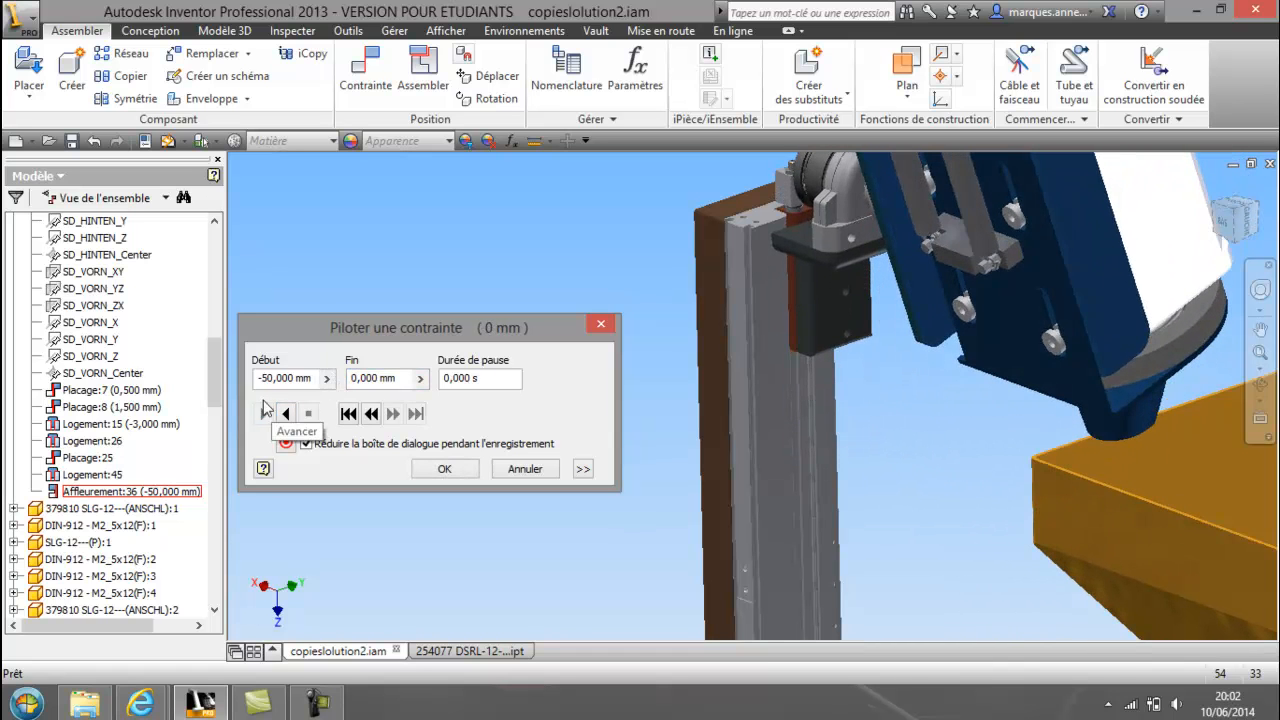
- Set the drive's start value to -400 mm, play the motion in reverse, and cancel the drive
{"action": "left_click", "coordinate": [276, 378]}
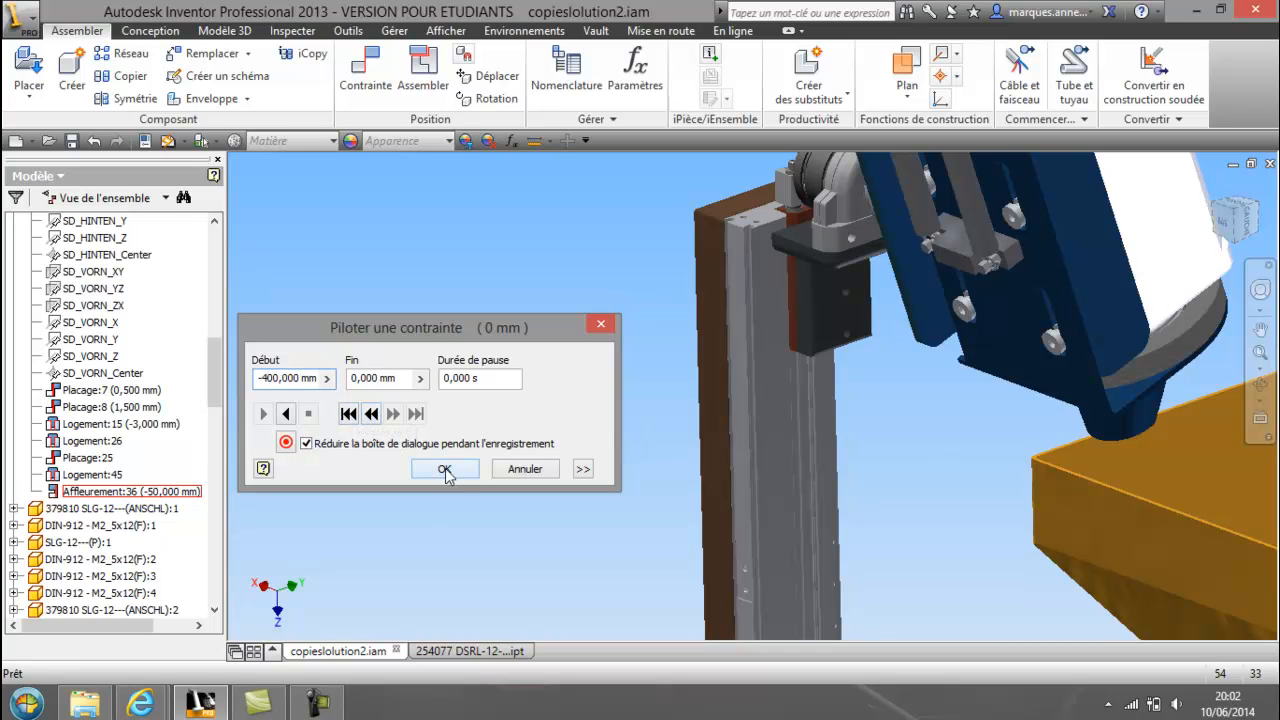
{"action": "left_click", "coordinate": [286, 414]}
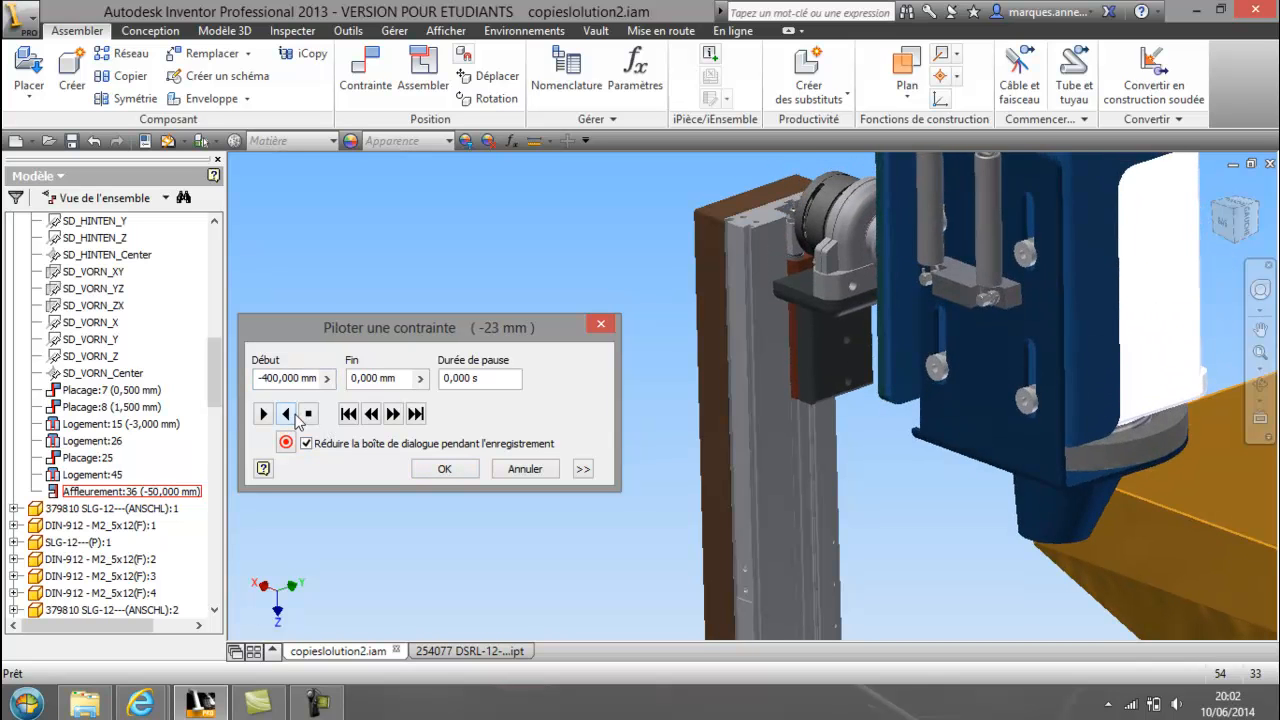
{"action": "scroll", "coordinate": [646, 410], "scroll_direction": "down", "scroll_amount": 6}
{"action": "middle_click_drag", "start_coordinate": [708, 474], "coordinate": [770, 355]}
{"action": "scroll", "coordinate": [831, 327], "scroll_direction": "down", "scroll_amount": 1}
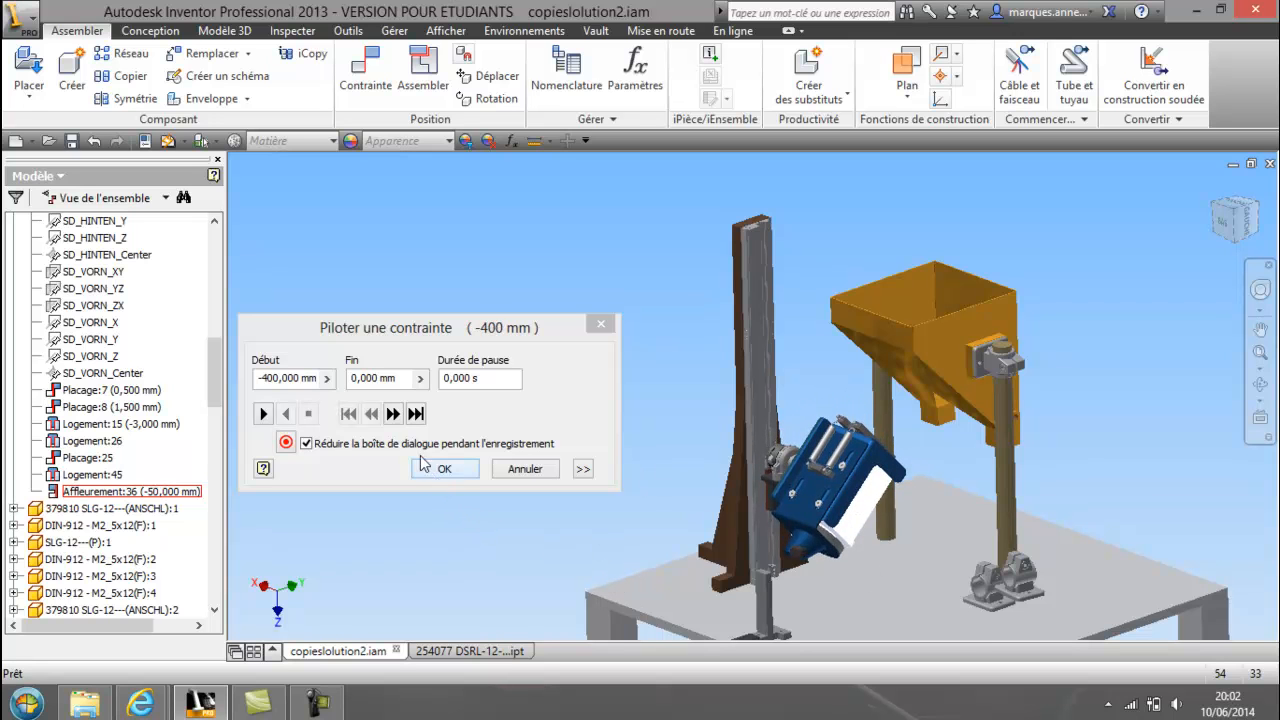
{"action": "left_click", "coordinate": [525, 469]}
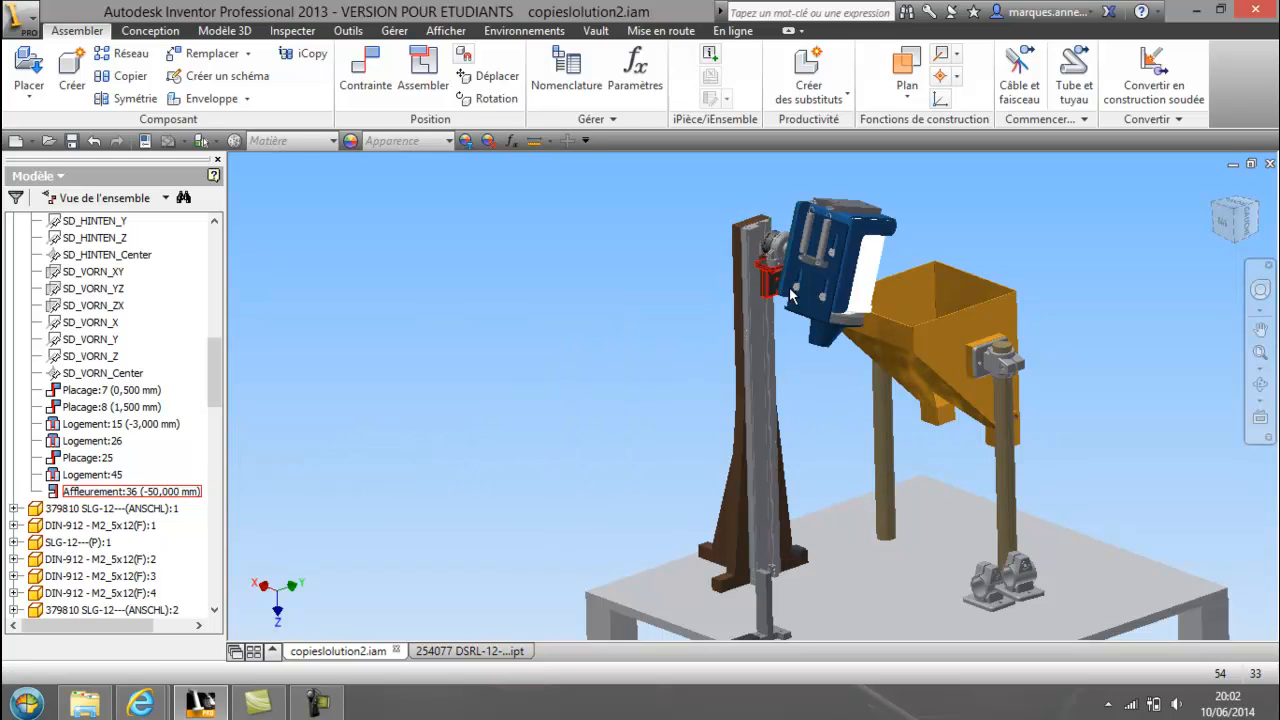
- Open the DSRL-12 swivel drive's flanged shaft part, make its XZ origin plane visible, and return to the assembly
{"action": "left_click_drag", "start_coordinate": [840, 241], "coordinate": [853, 309]}
{"action": "middle_click_drag", "start_coordinate": [853, 309], "coordinate": [906, 400]}
{"action": "middle_click_drag", "start_coordinate": [762, 385], "coordinate": [820, 383]}
{"action": "scroll", "coordinate": [799, 358], "scroll_direction": "up", "scroll_amount": 3}
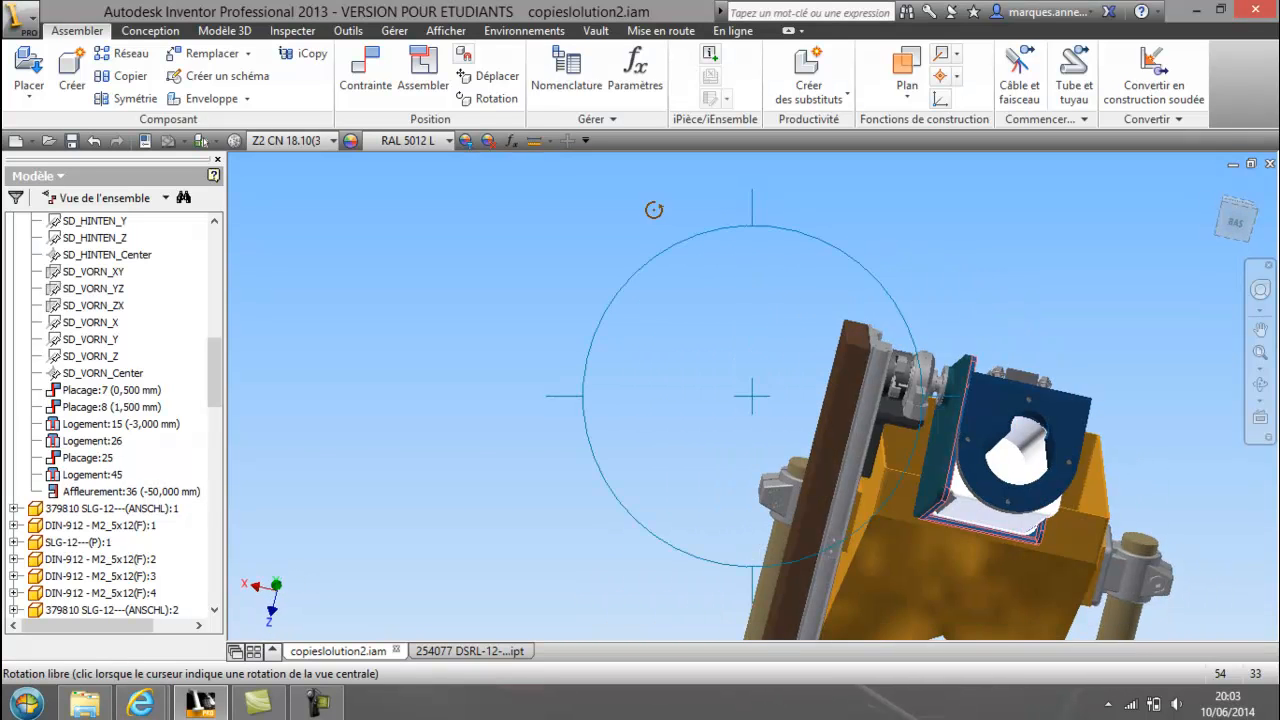
{"action": "middle_click_drag", "start_coordinate": [628, 220], "coordinate": [591, 294], "text": "shift"}
{"action": "scroll", "coordinate": [811, 417], "scroll_direction": "up", "scroll_amount": 3}
{"action": "middle_click_drag", "start_coordinate": [868, 376], "coordinate": [738, 454]}
{"action": "scroll", "coordinate": [825, 408], "scroll_direction": "up", "scroll_amount": 3}
{"action": "right_click", "coordinate": [868, 329]}
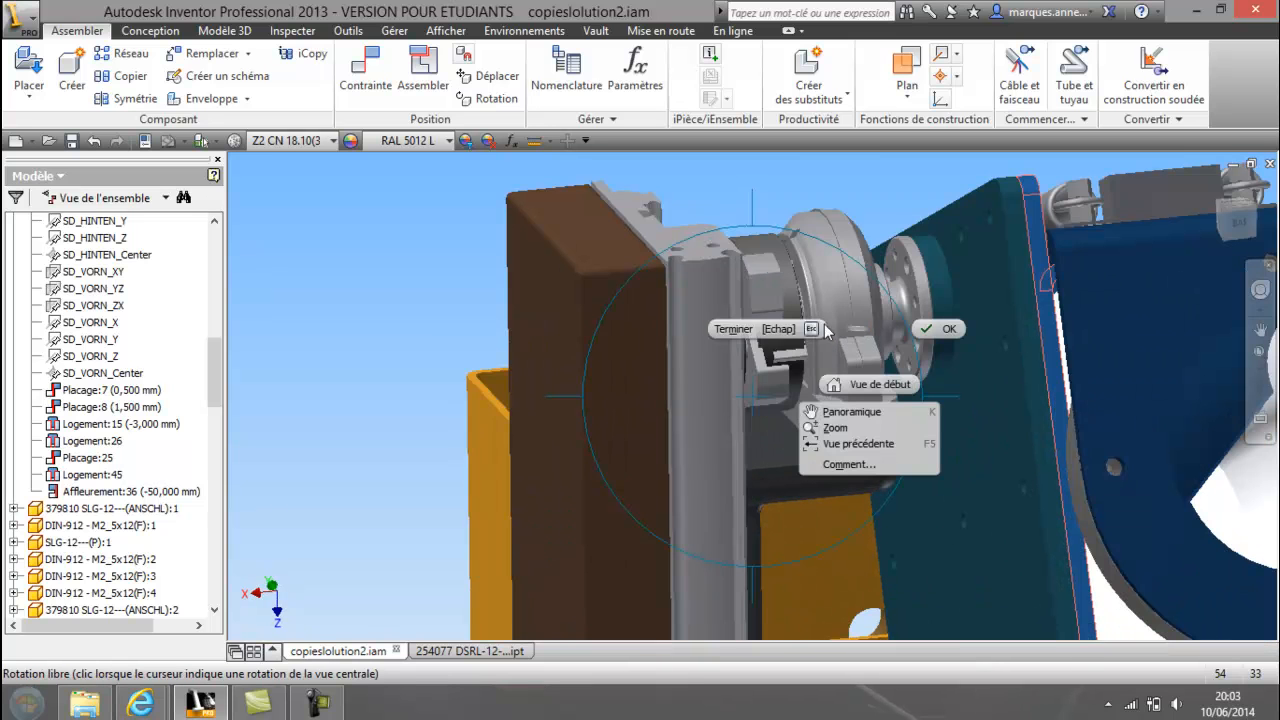
{"action": "left_click", "coordinate": [772, 328]}
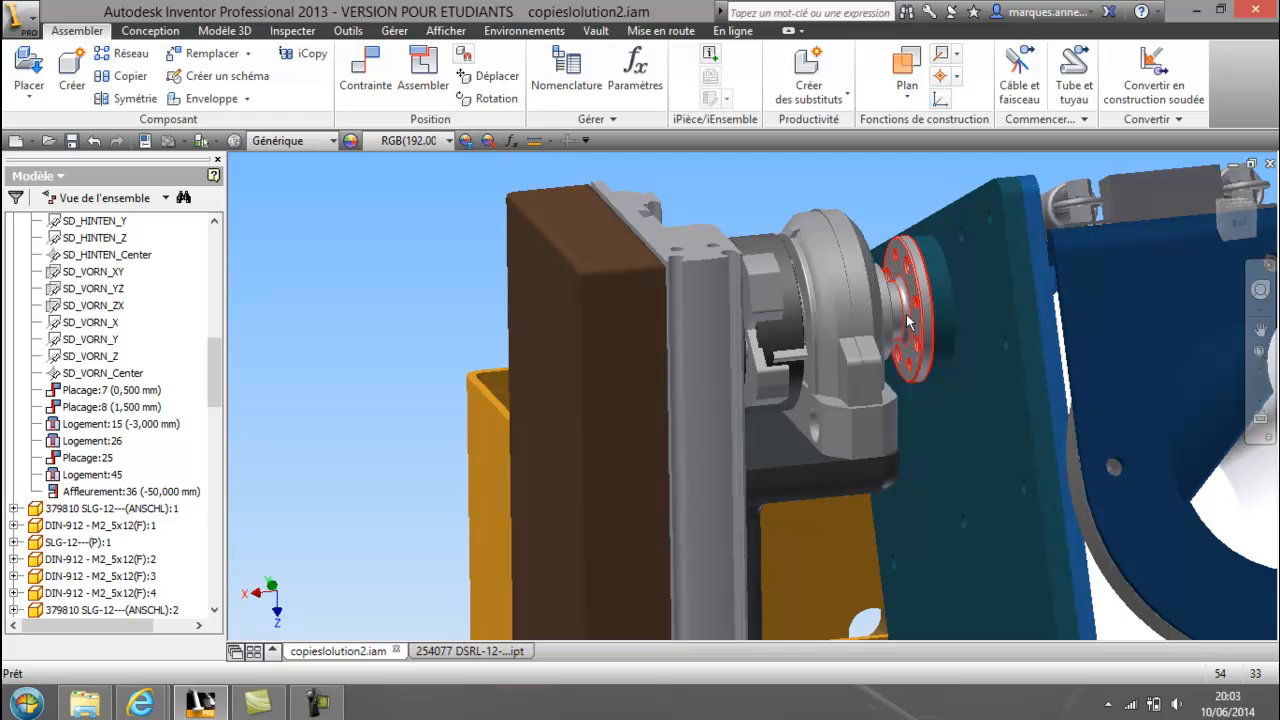
{"action": "right_click", "coordinate": [911, 316]}
{"action": "left_click", "coordinate": [914, 198]}
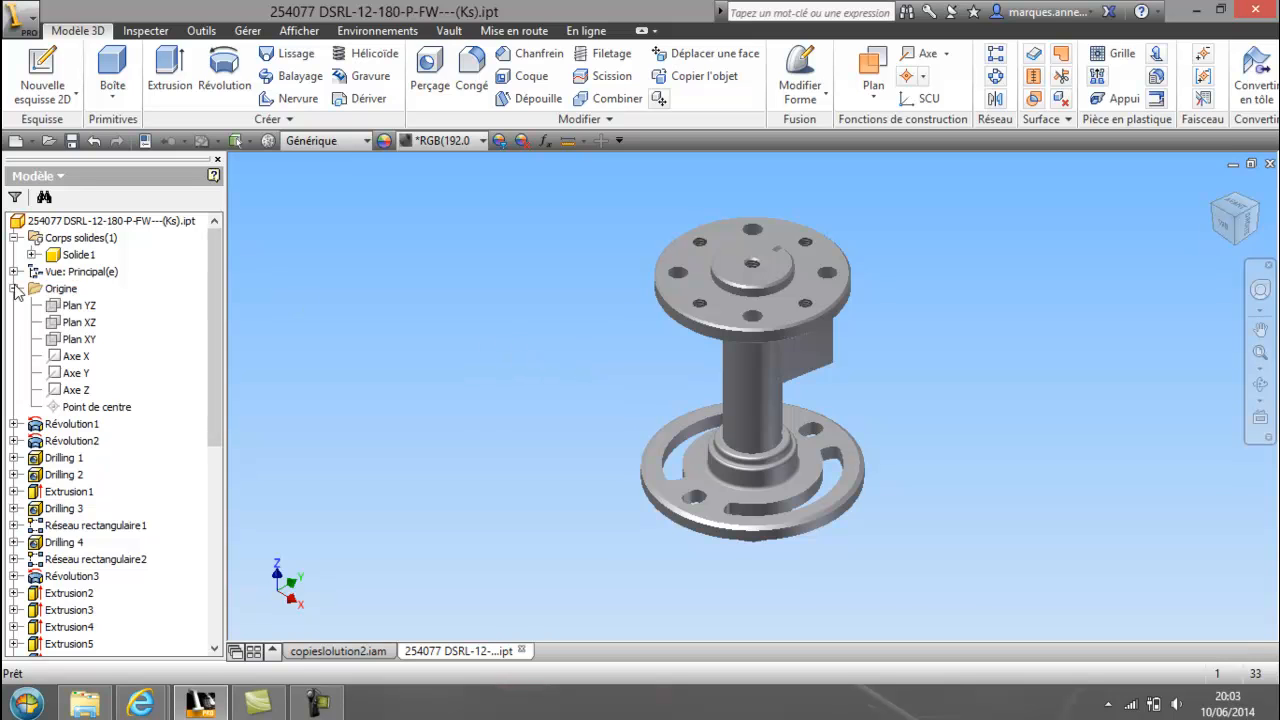
{"action": "right_click", "coordinate": [66, 327]}
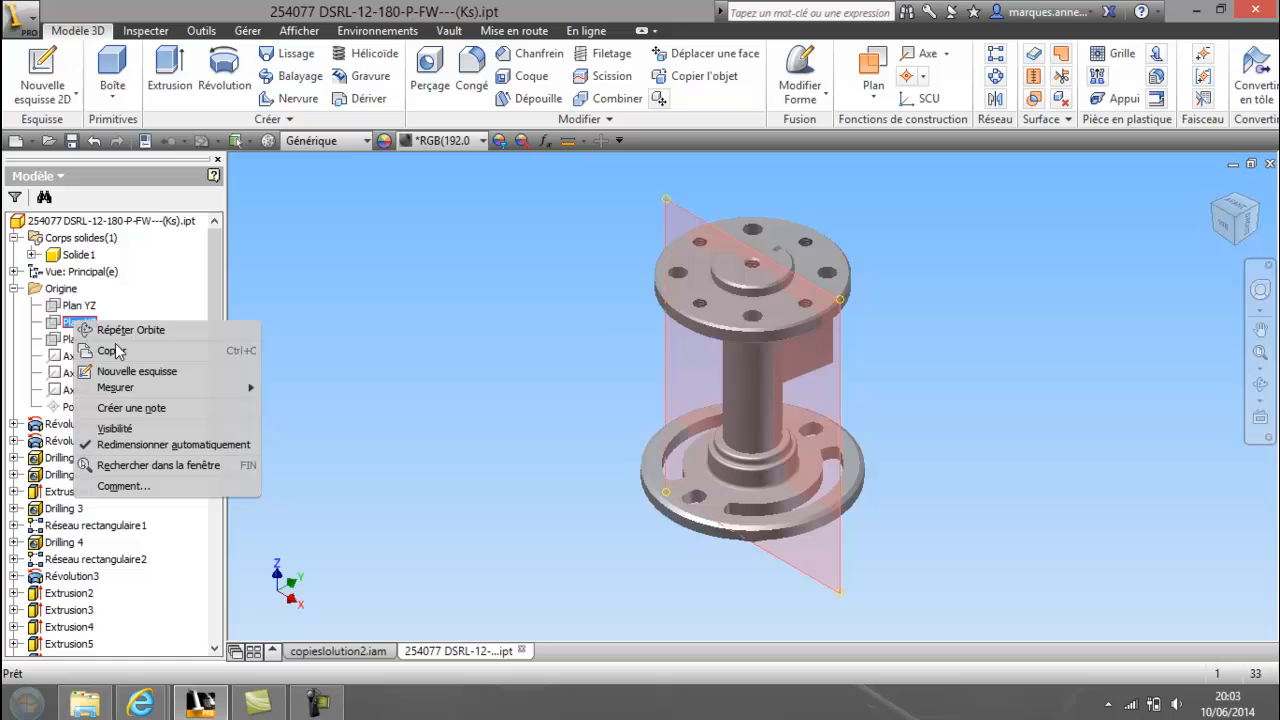
{"action": "left_click", "coordinate": [137, 428]}
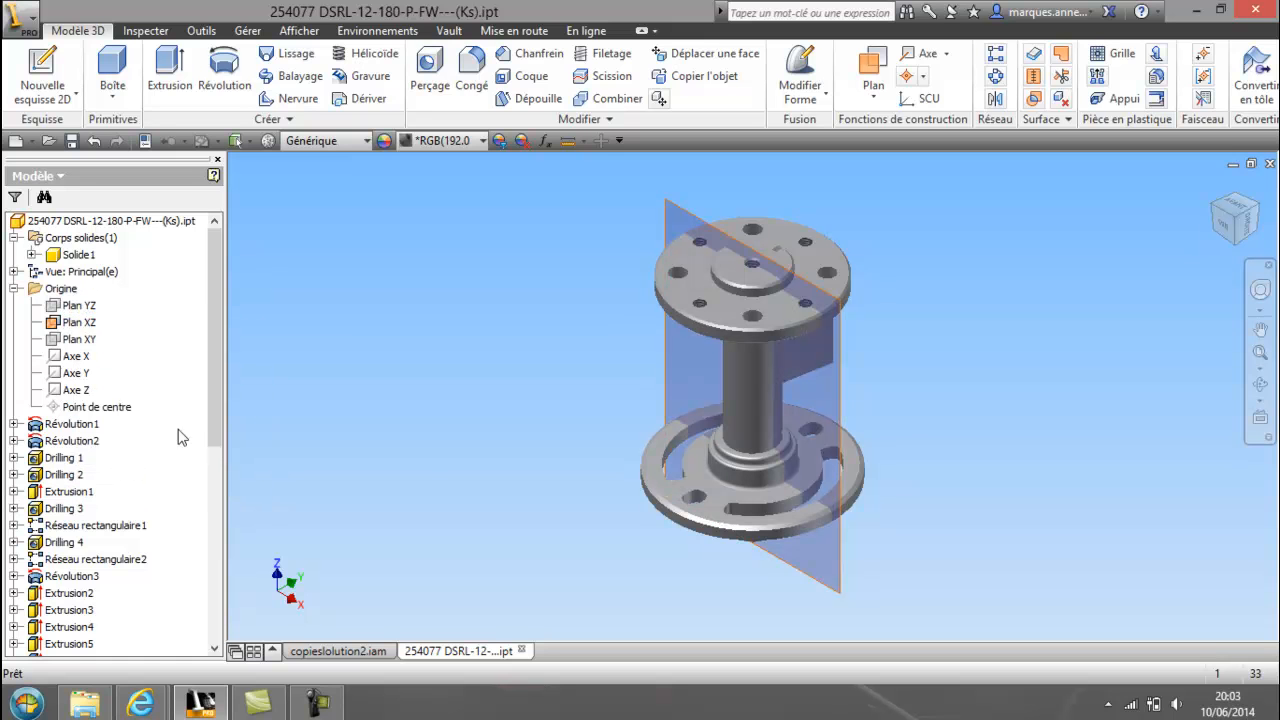
{"action": "left_click", "coordinate": [345, 653]}
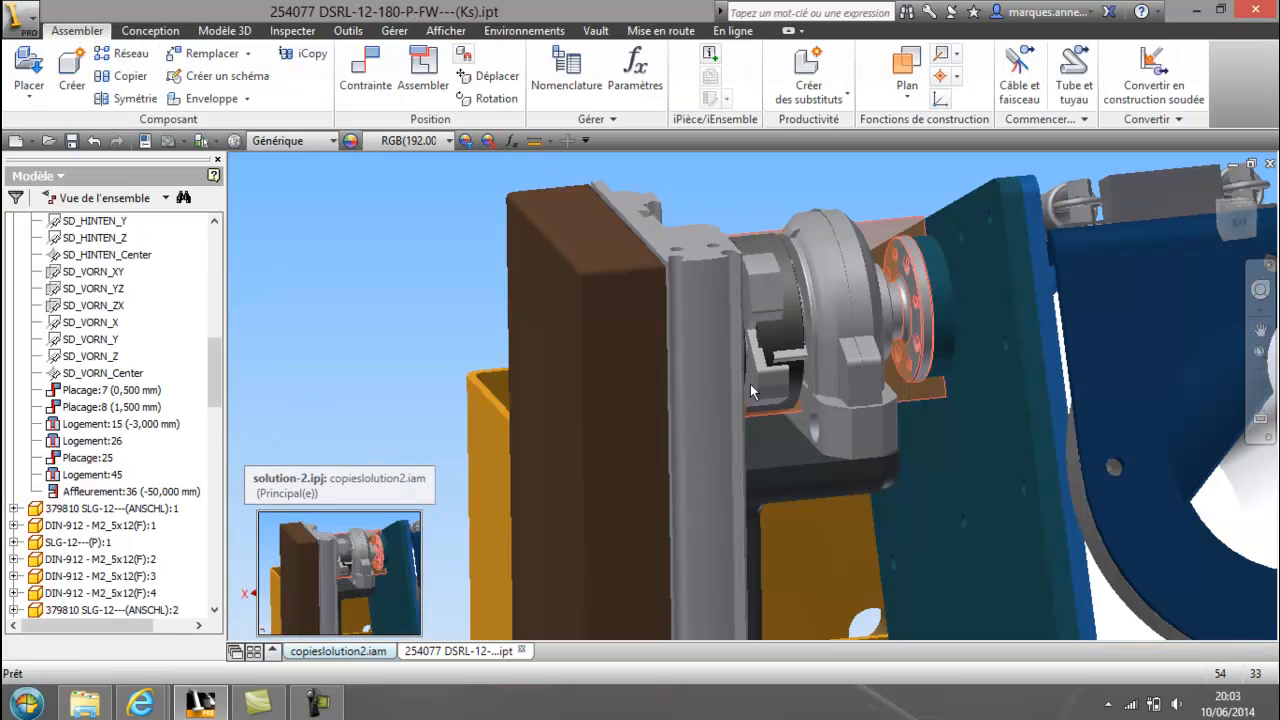
- Start a directed angle constraint and pick the flanged shaft's visible XZ plane as the first selection
{"action": "left_click", "coordinate": [884, 186]}
{"action": "scroll", "coordinate": [868, 216], "scroll_direction": "up", "scroll_amount": 5}
{"action": "middle_click_drag", "start_coordinate": [1058, 298], "coordinate": [871, 388]}
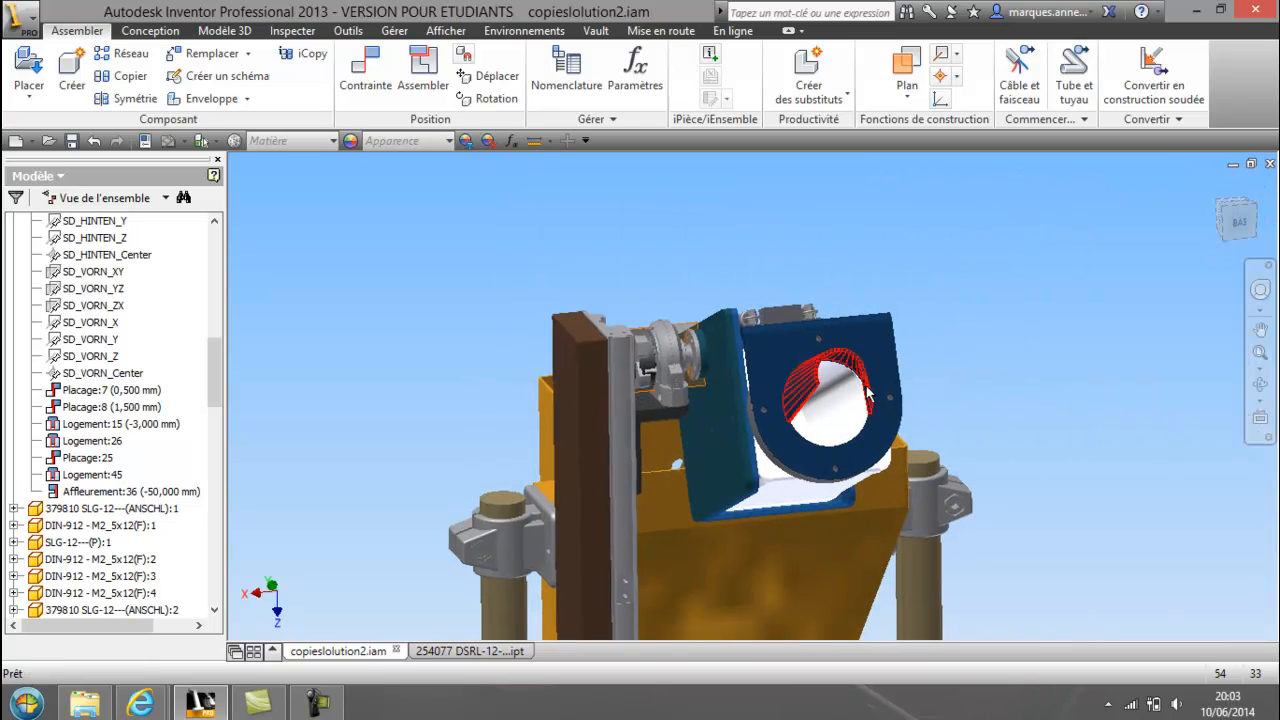
{"action": "key", "text": "F4"}
{"action": "left_click_drag", "start_coordinate": [834, 293], "coordinate": [897, 427]}
{"action": "scroll", "coordinate": [885, 429], "scroll_direction": "down", "scroll_amount": 4}
{"action": "middle_click_drag", "start_coordinate": [878, 431], "coordinate": [922, 156]}
{"action": "scroll", "coordinate": [759, 351], "scroll_direction": "up", "scroll_amount": 8}
{"action": "left_click_drag", "start_coordinate": [659, 210], "coordinate": [592, 340]}
{"action": "left_click_drag", "start_coordinate": [806, 420], "coordinate": [763, 357]}
{"action": "right_click", "coordinate": [763, 357]}
{"action": "left_click", "coordinate": [643, 353]}
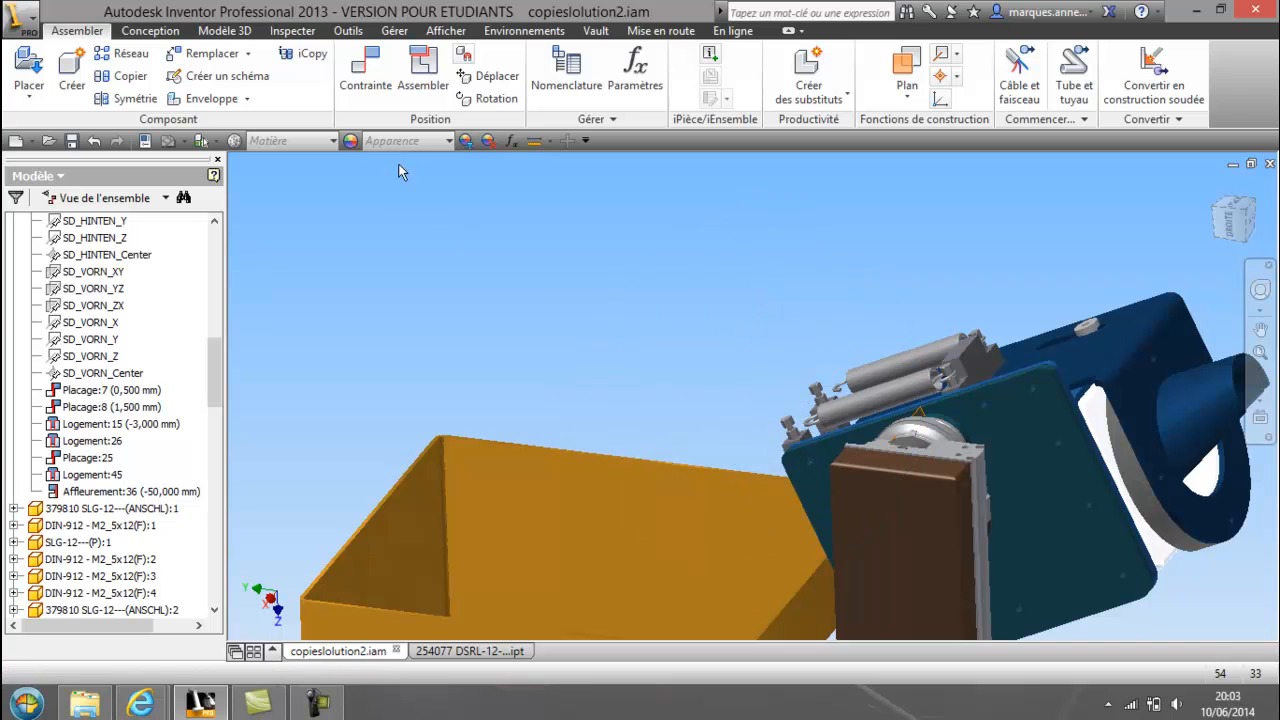
{"action": "left_click", "coordinate": [365, 72]}
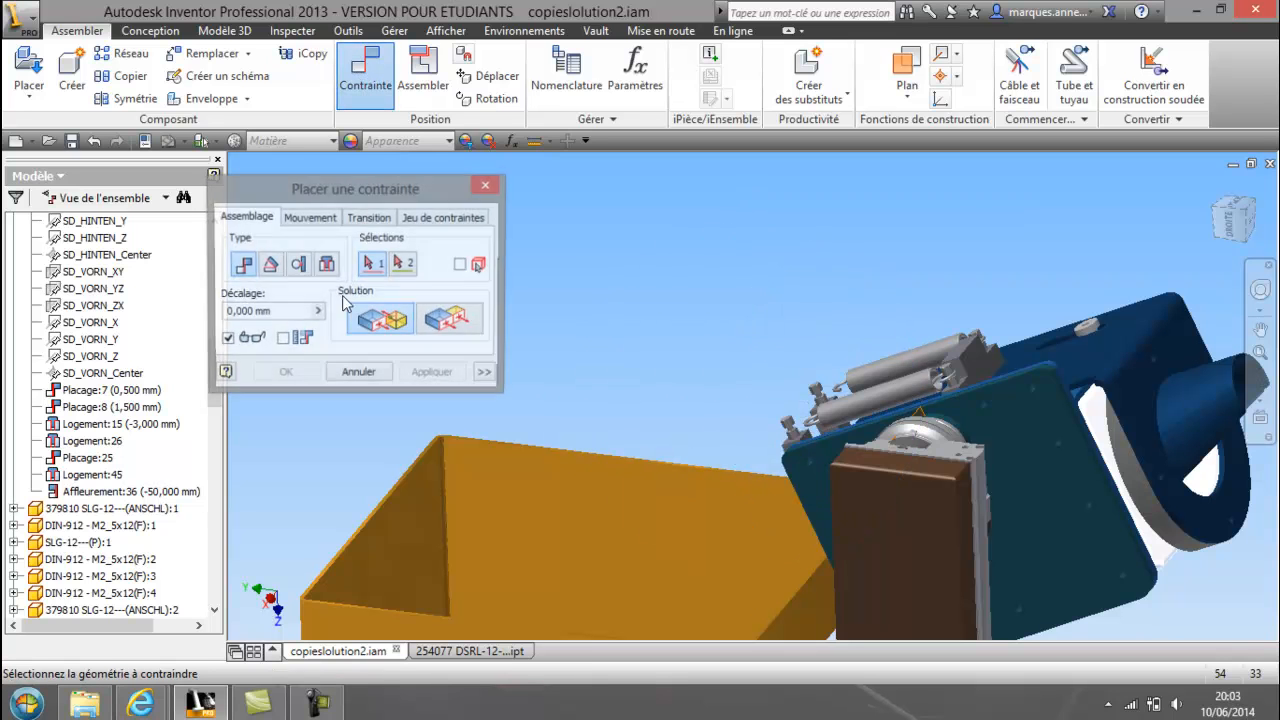
{"action": "left_click", "coordinate": [270, 266]}
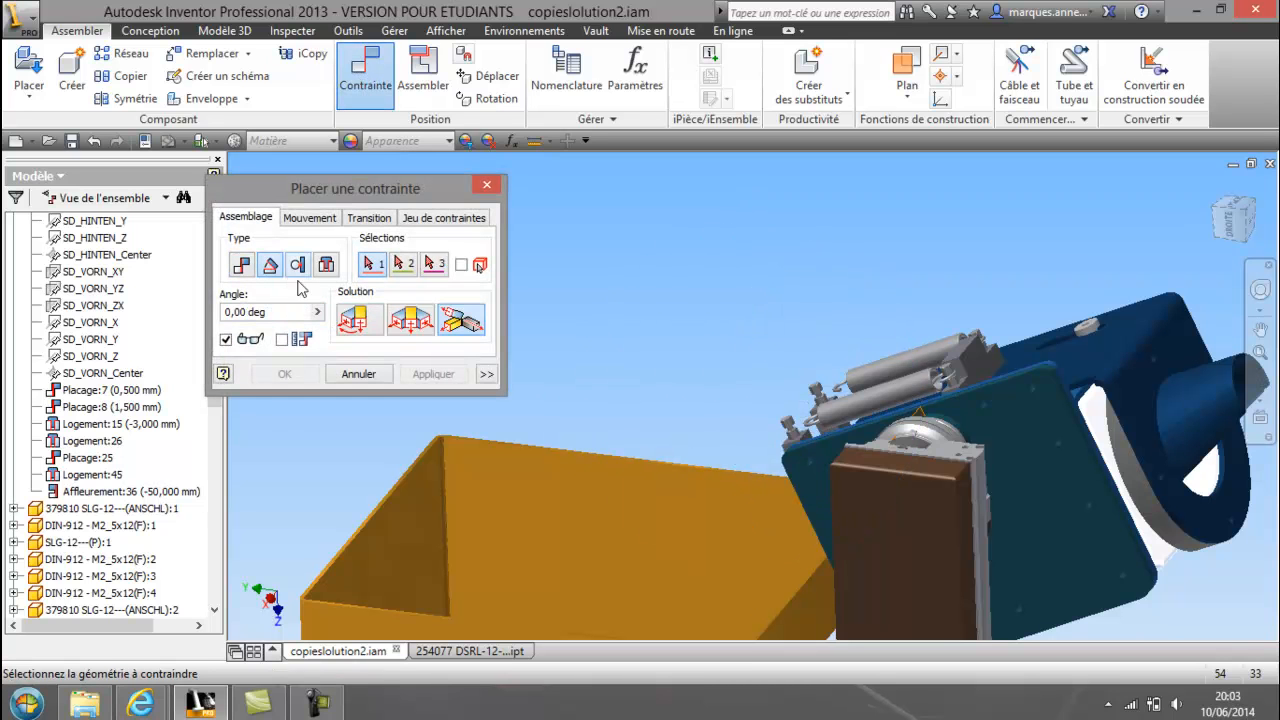
{"action": "left_click", "coordinate": [366, 323]}
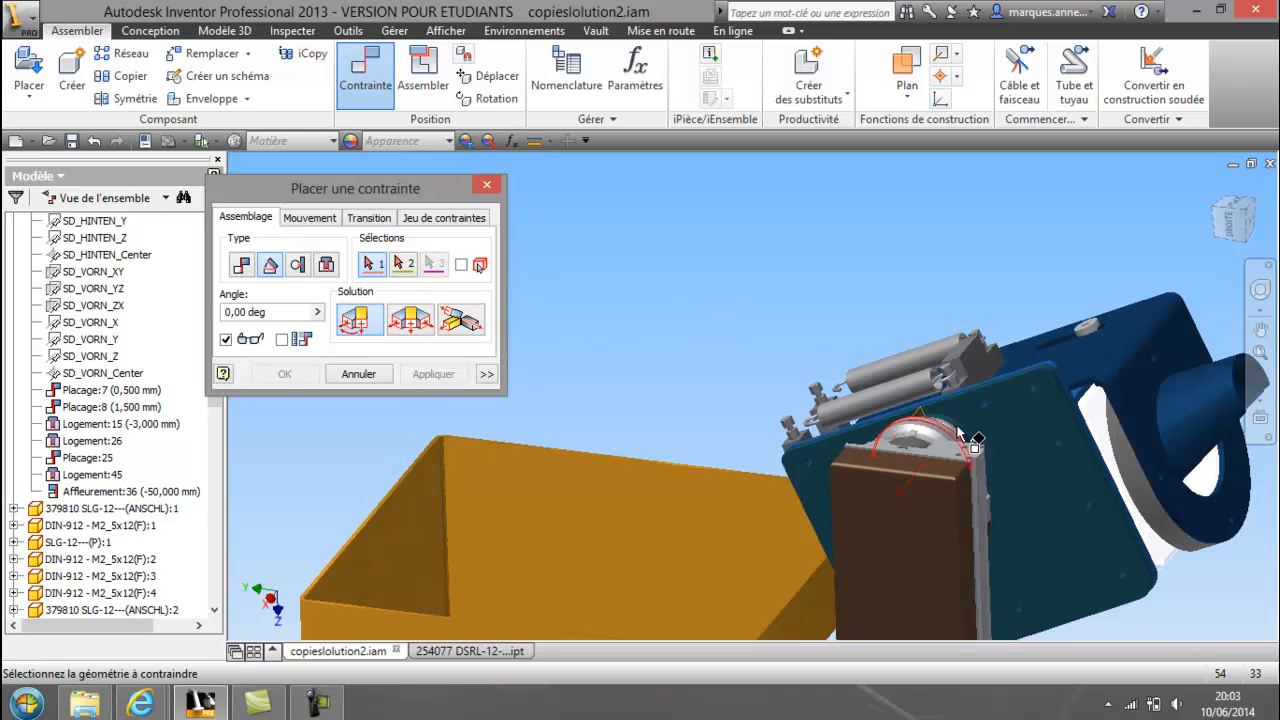
{"action": "scroll", "coordinate": [904, 411], "scroll_direction": "up", "scroll_amount": 5}
{"action": "left_click", "coordinate": [924, 421]}
- Pick the brown column's narrow side face as the second selection and apply the angle constraint at 0 deg
{"action": "scroll", "coordinate": [931, 418], "scroll_direction": "down", "scroll_amount": 5}
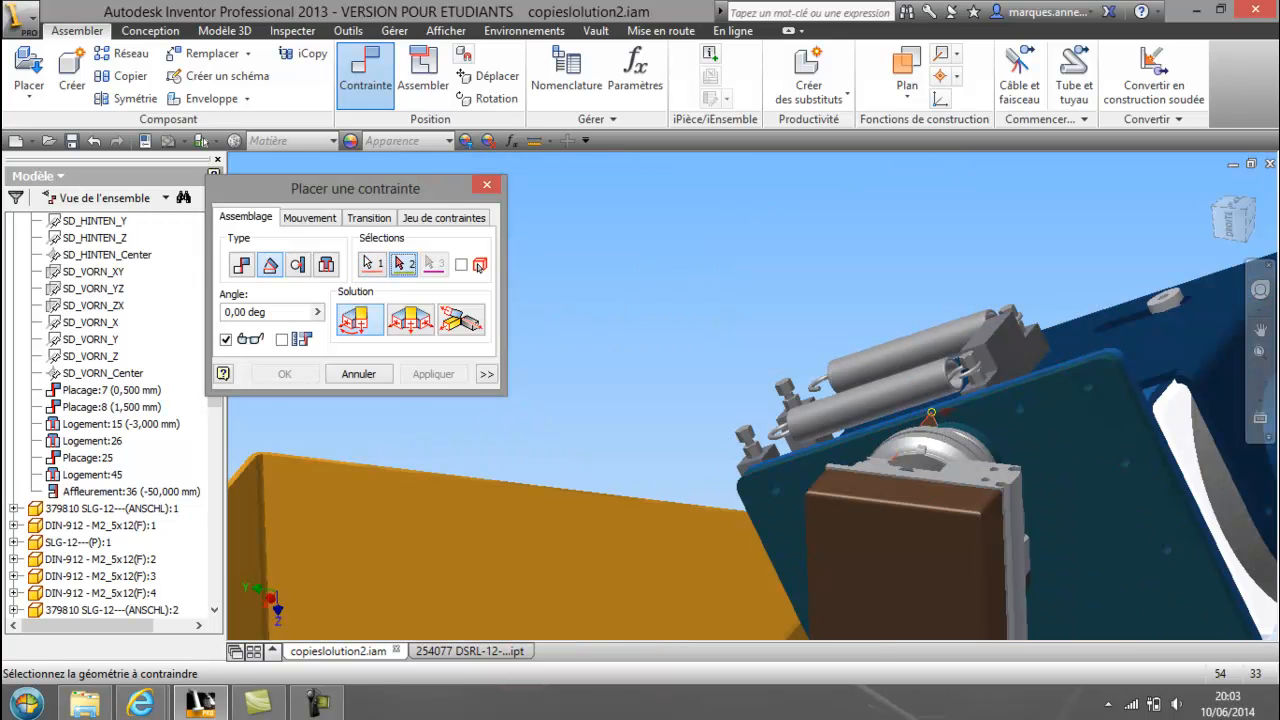
{"action": "left_click", "coordinate": [1260, 384]}
{"action": "left_click_drag", "start_coordinate": [797, 385], "coordinate": [797, 352]}
{"action": "right_click", "coordinate": [797, 352]}
{"action": "left_click", "coordinate": [740, 336]}
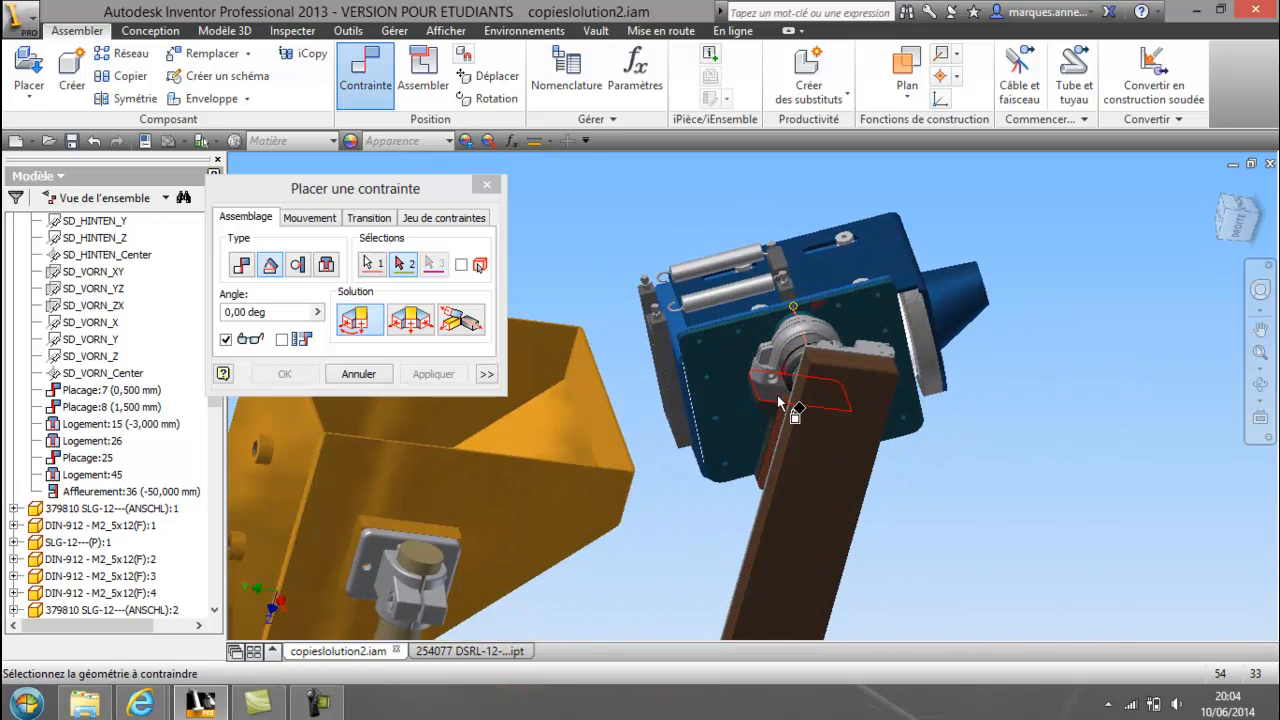
{"action": "scroll", "coordinate": [779, 395], "scroll_direction": "up", "scroll_amount": 5}
{"action": "left_click", "coordinate": [840, 387]}
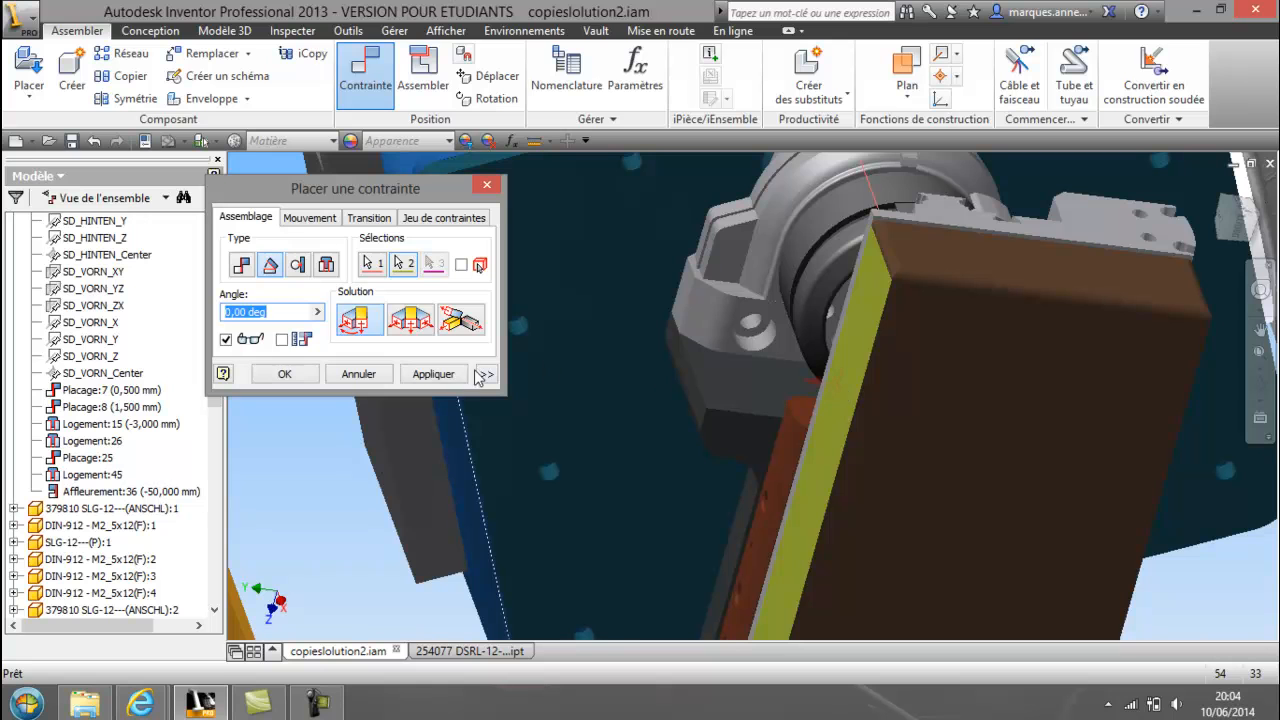
{"action": "left_click", "coordinate": [430, 374]}
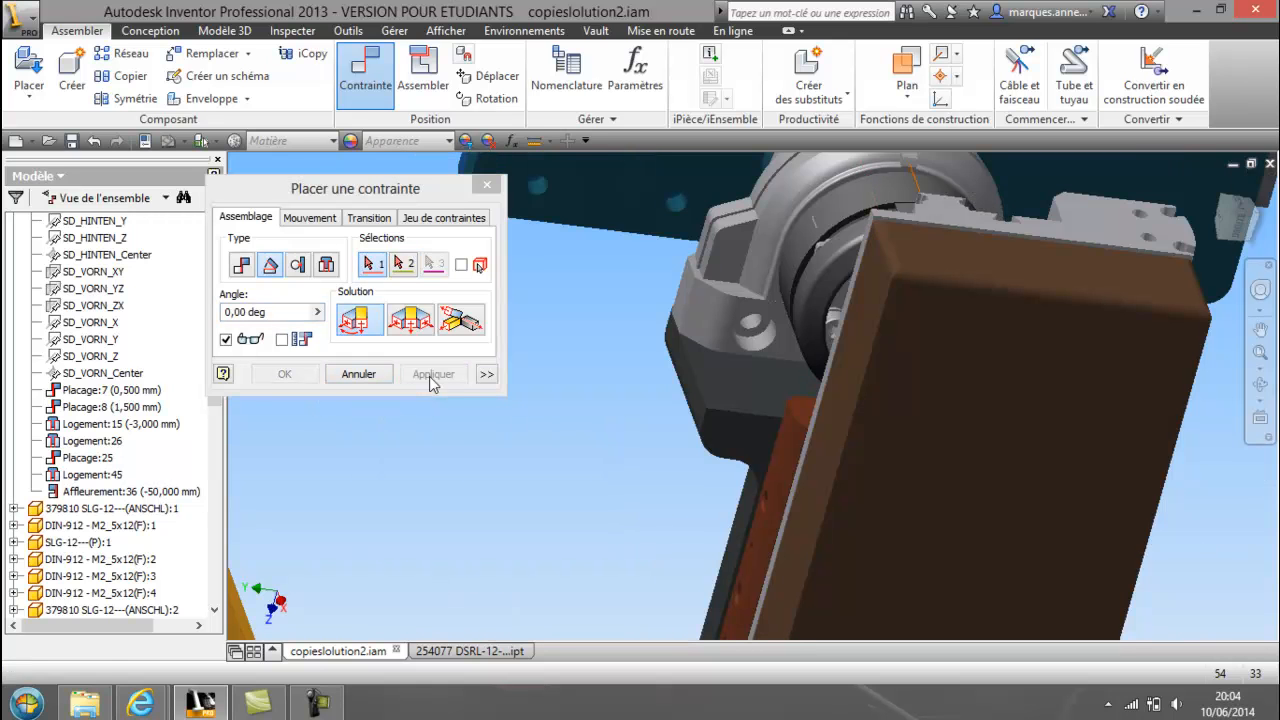
- Try an angle of -90 deg in the constraint dialog, and close the dialog
{"action": "scroll", "coordinate": [630, 410], "scroll_direction": "down", "scroll_amount": 5}
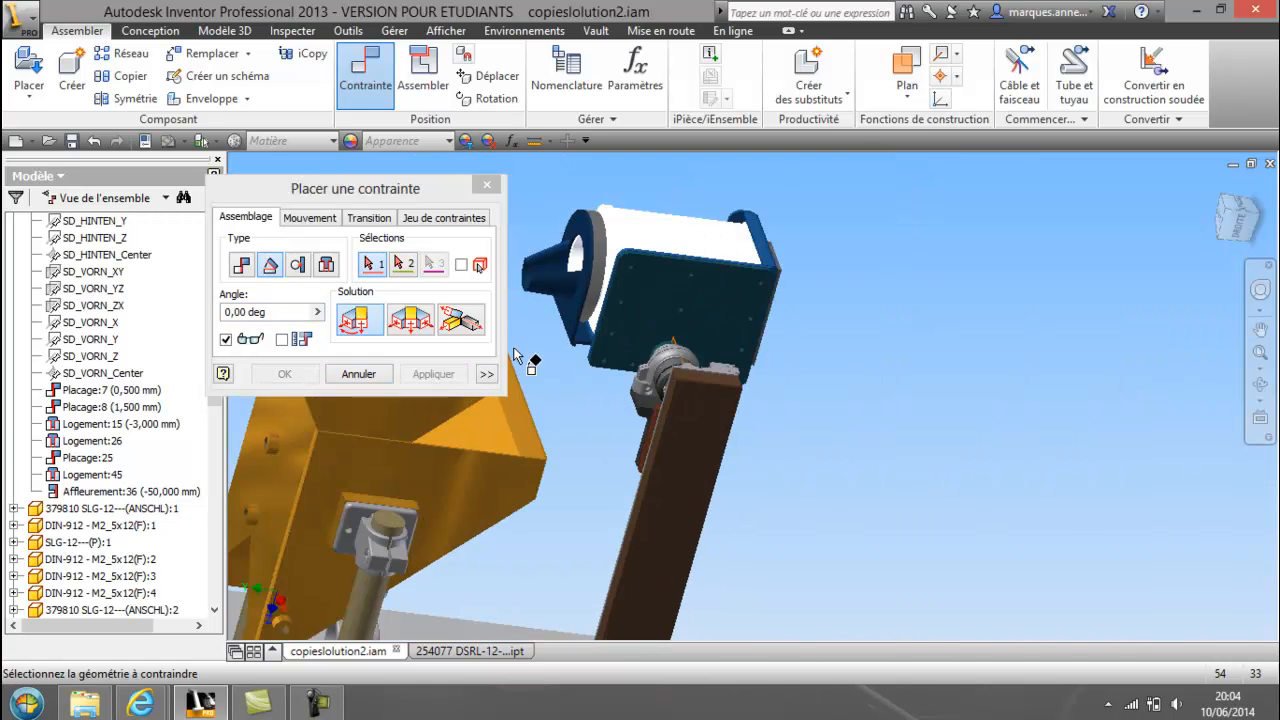
{"action": "middle_click_drag", "start_coordinate": [937, 437], "coordinate": [1075, 394]}
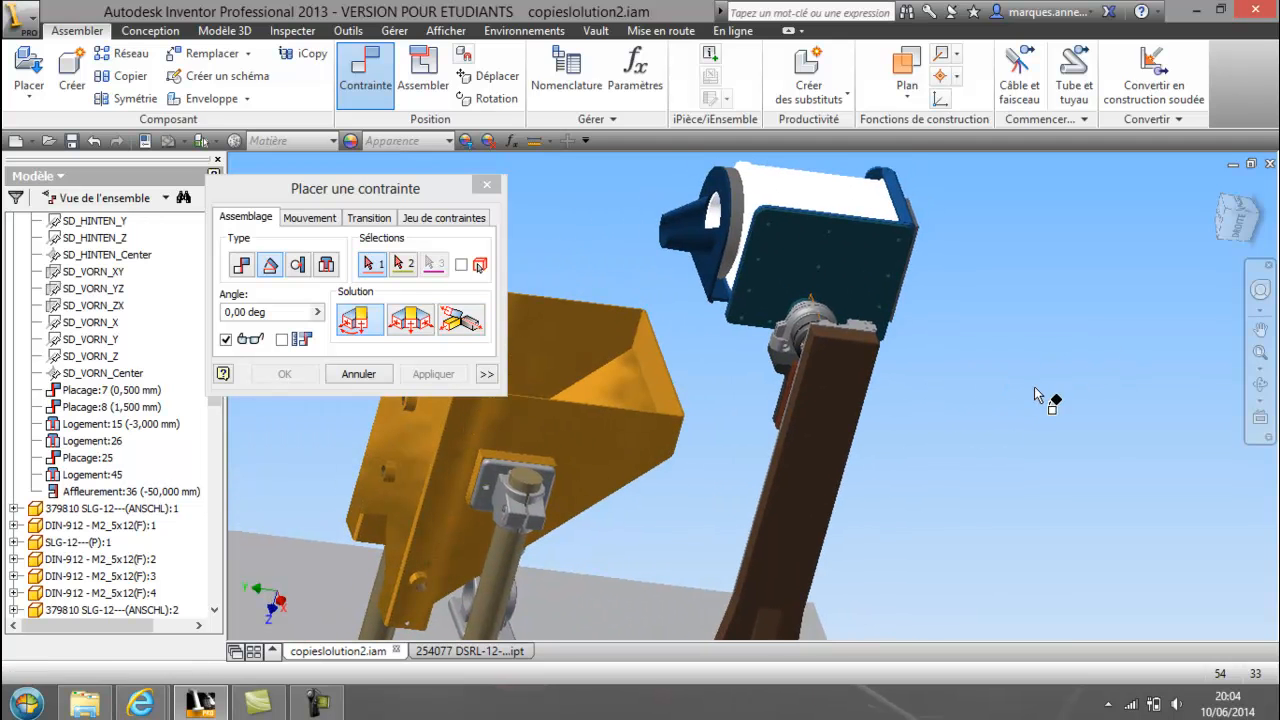
{"action": "left_click", "coordinate": [1260, 384]}
{"action": "left_click_drag", "start_coordinate": [912, 317], "coordinate": [841, 322]}
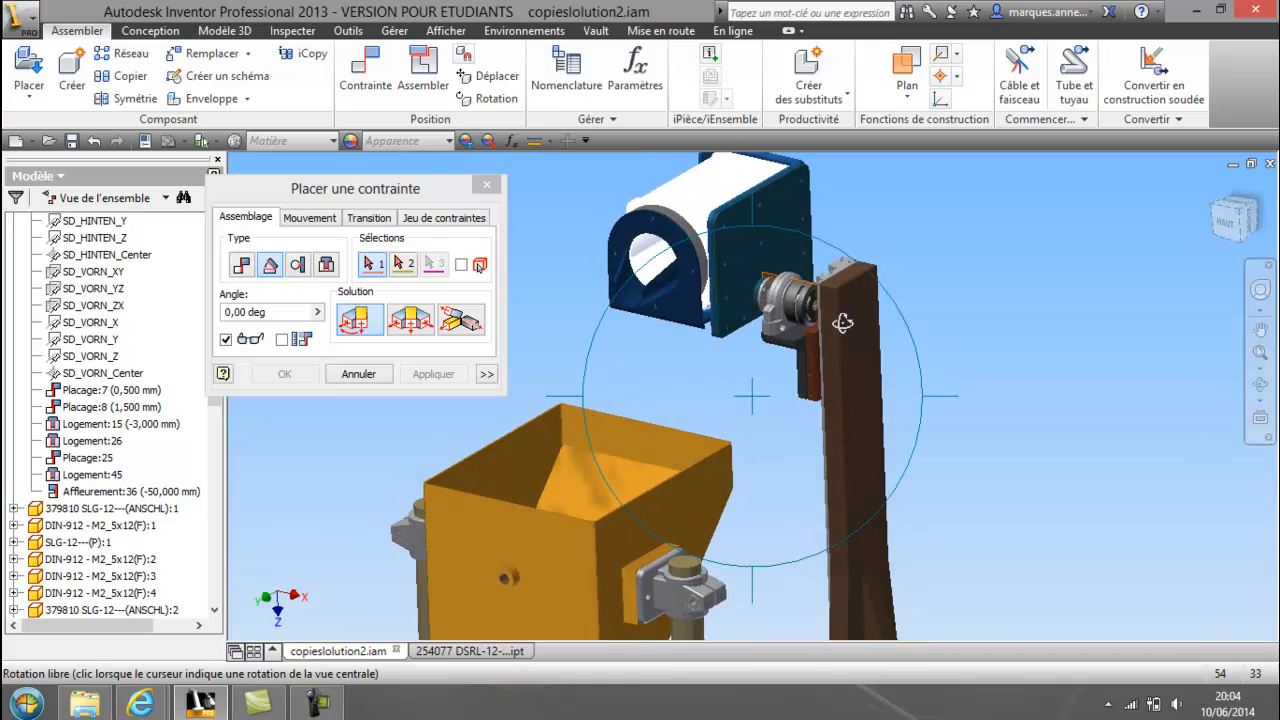
{"action": "middle_click_drag", "start_coordinate": [893, 260], "coordinate": [862, 306]}
{"action": "left_click_drag", "start_coordinate": [231, 314], "coordinate": [221, 315]}
{"action": "type", "text": "-90"}
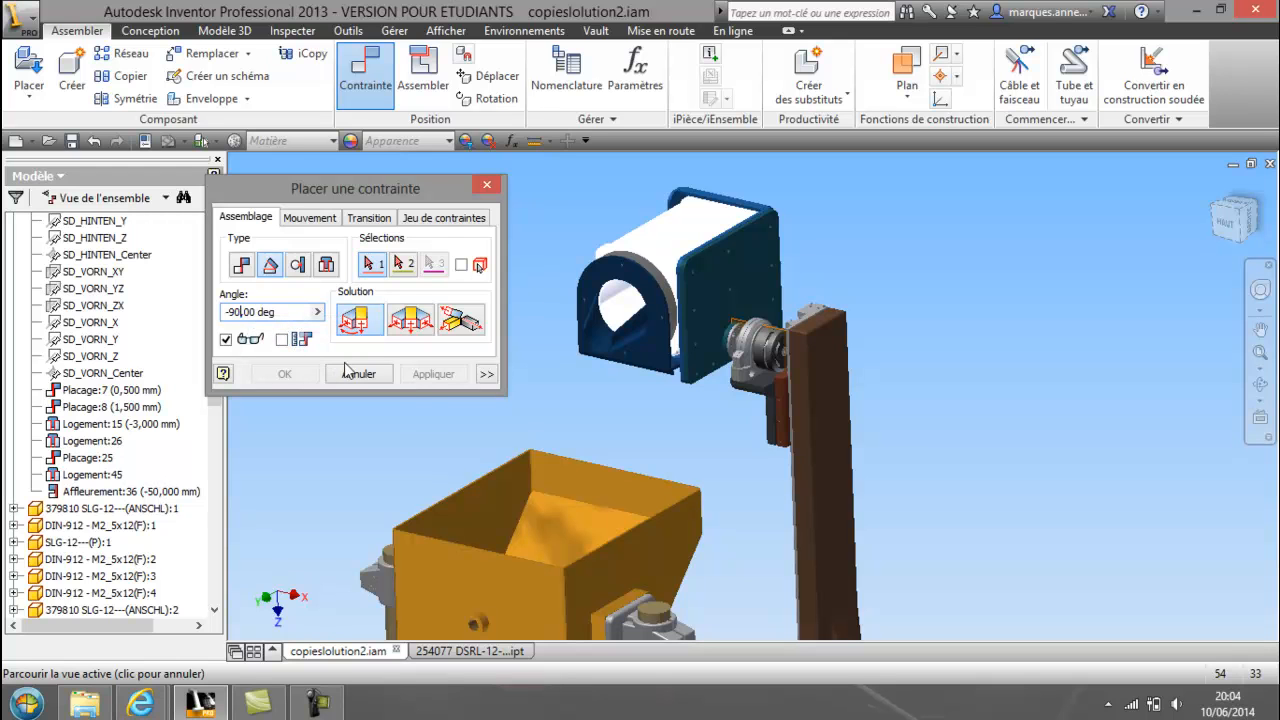
{"action": "left_click", "coordinate": [448, 399]}
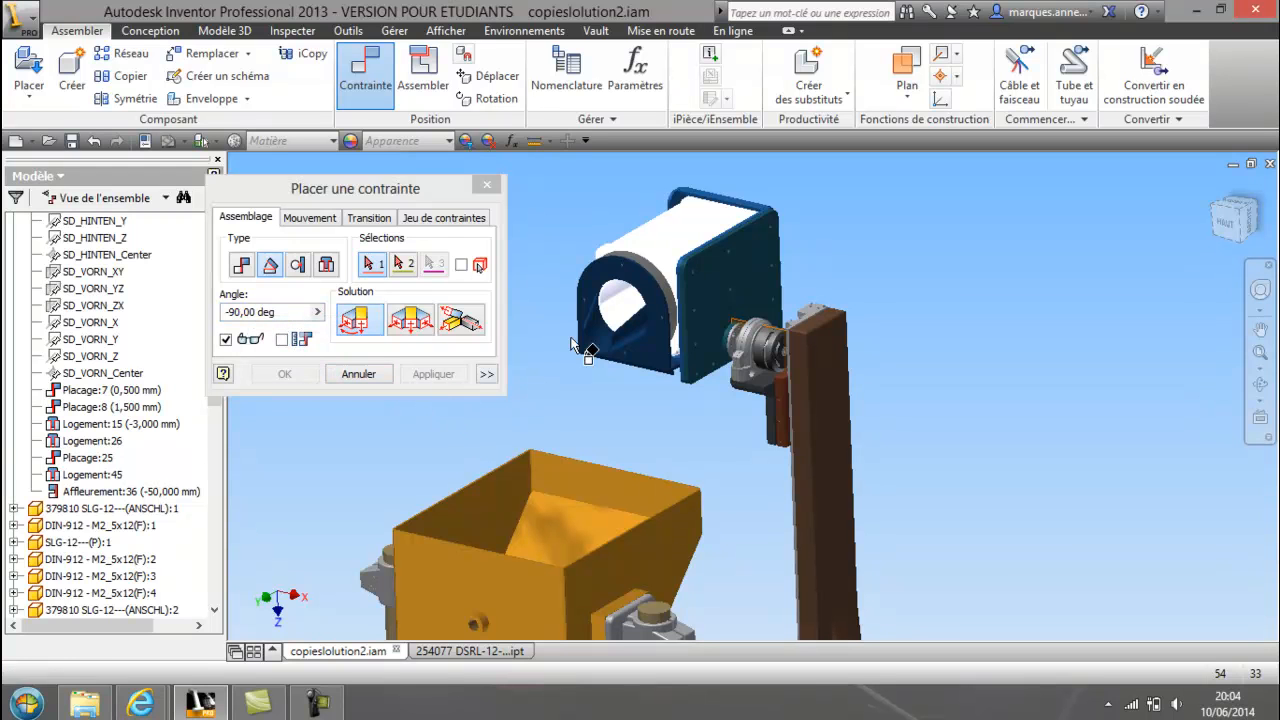
{"action": "left_click", "coordinate": [487, 185]}
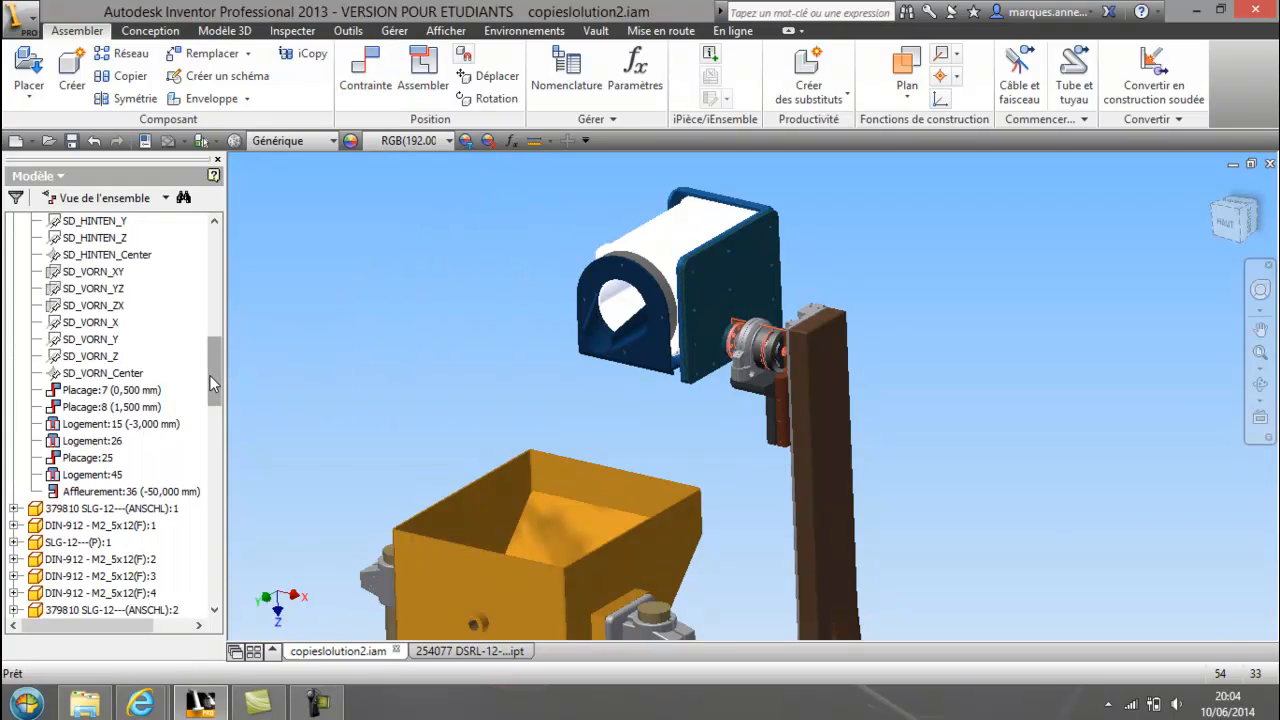
- Find the flanged shaft's angle constraint in the model tree and set its value first to -90 deg and finally to 90 deg
{"action": "left_click_drag", "start_coordinate": [216, 392], "coordinate": [216, 478]}
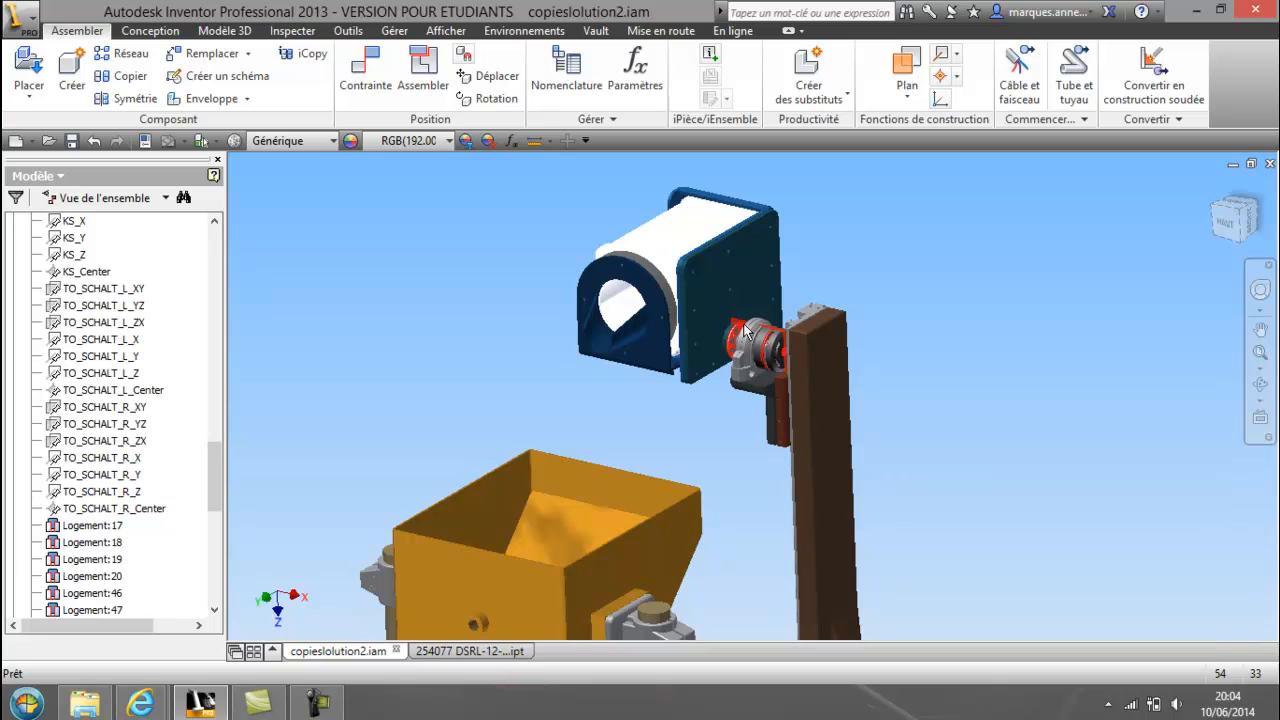
{"action": "left_click_drag", "start_coordinate": [214, 465], "coordinate": [246, 487]}
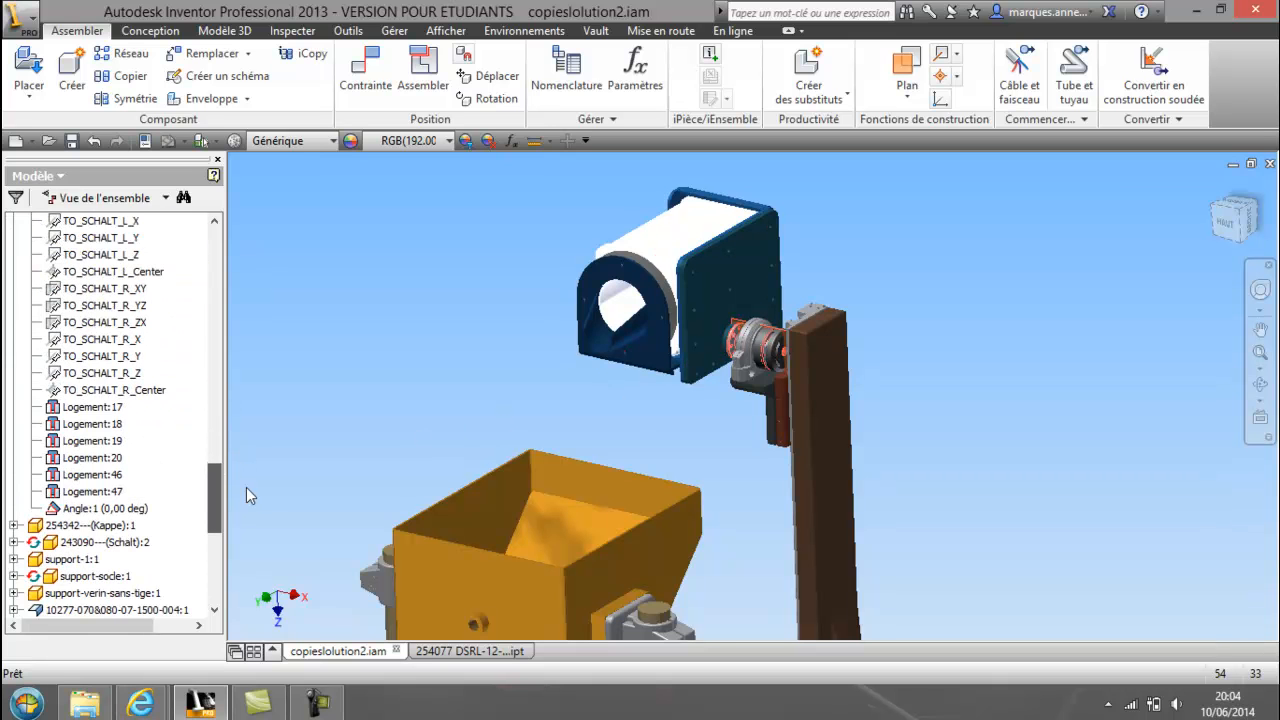
{"action": "left_click", "coordinate": [100, 508]}
{"action": "right_click", "coordinate": [140, 503]}
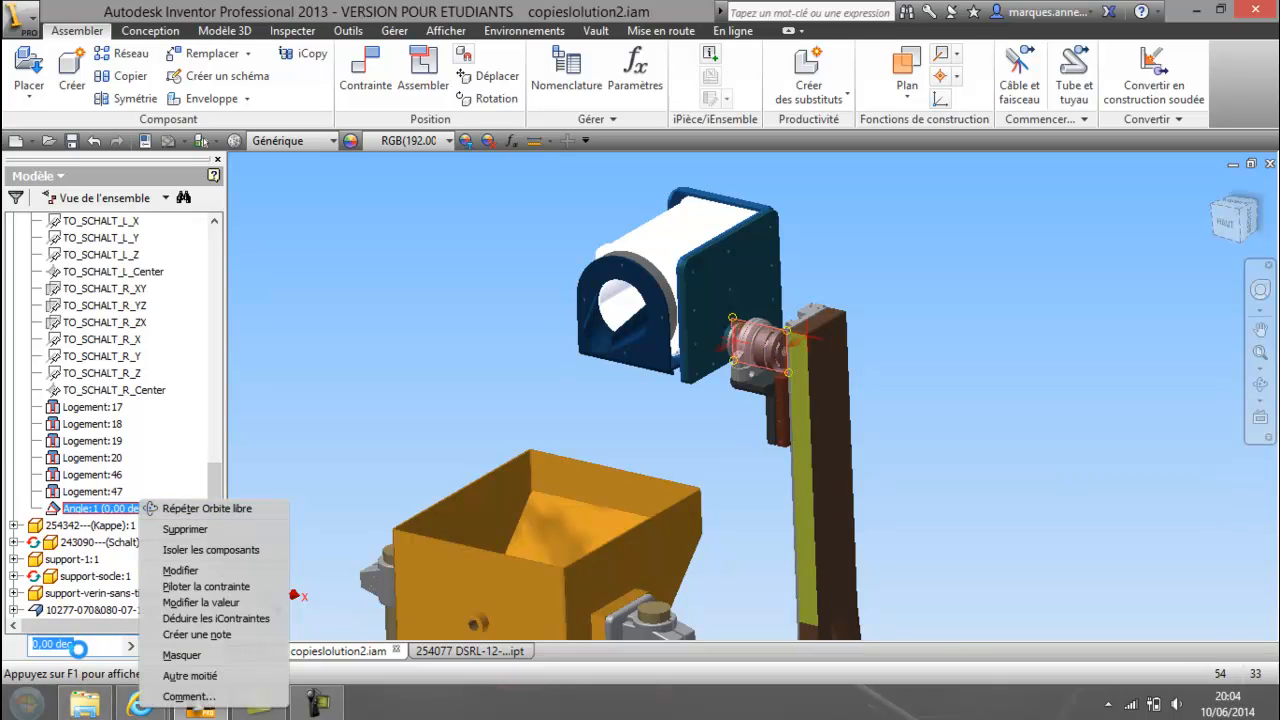
{"action": "type", "text": "-90"}
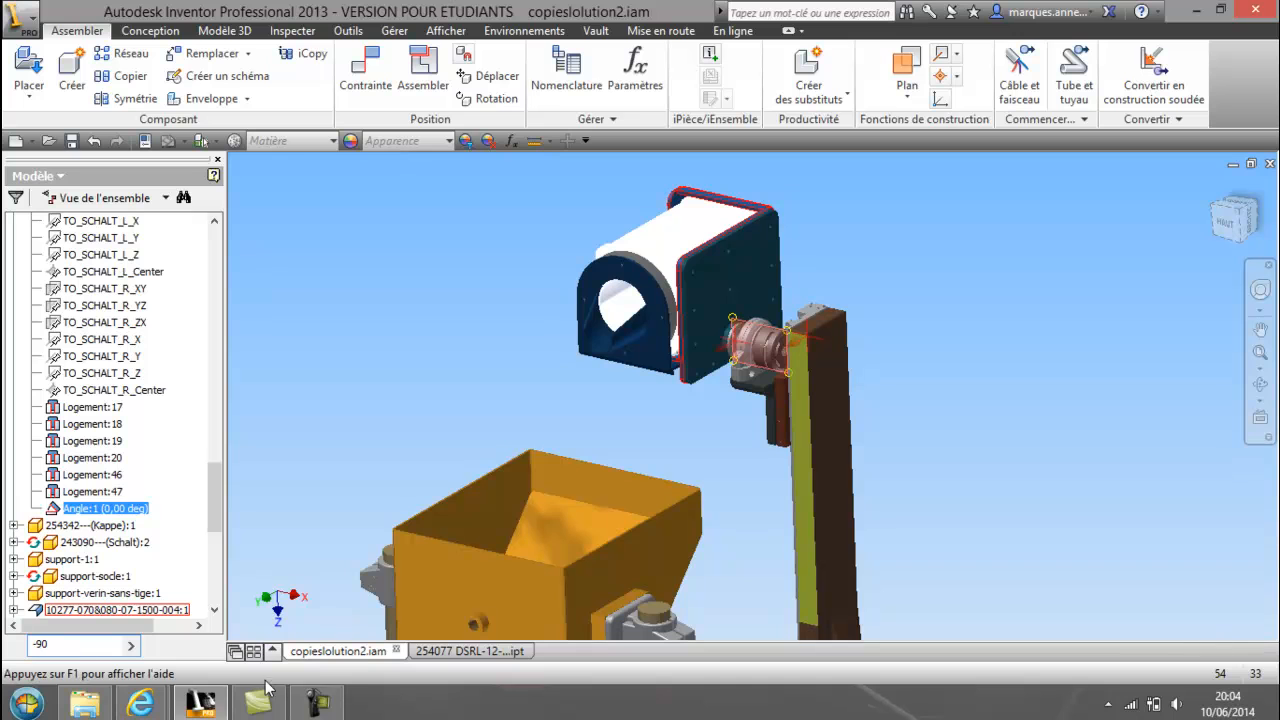
{"action": "key", "text": "Return"}
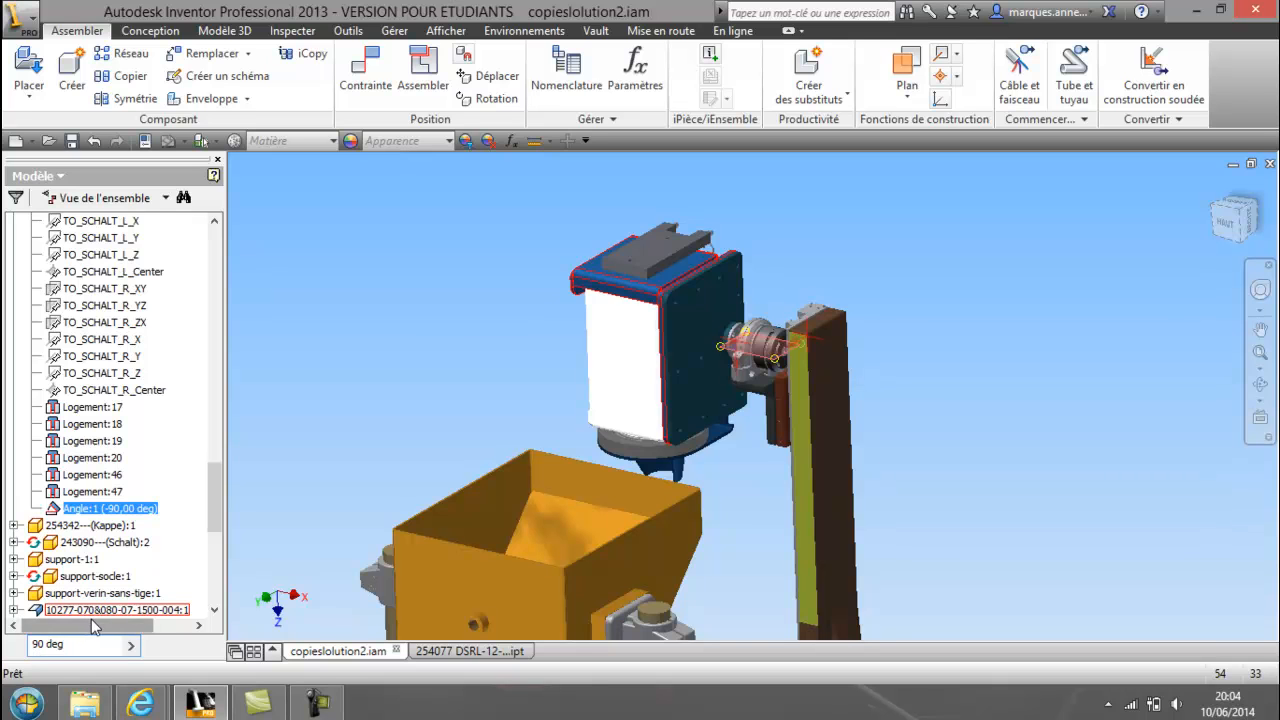
{"action": "key", "text": "Return"}
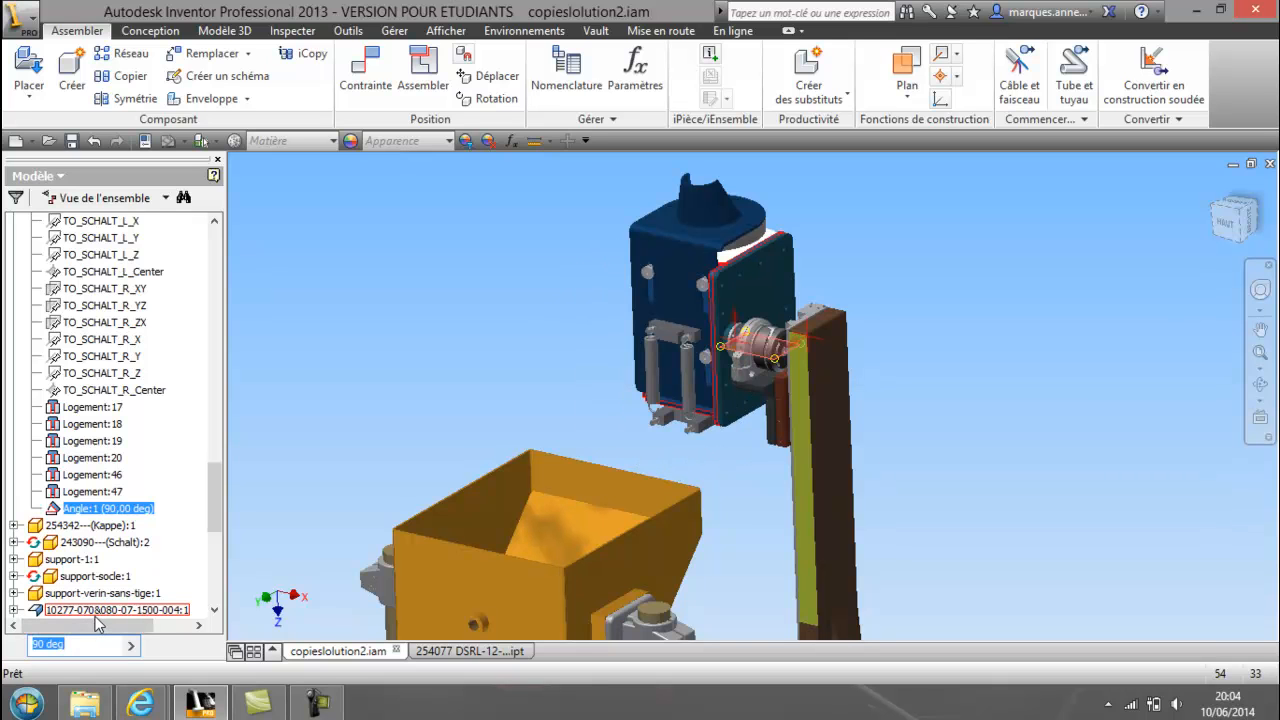
{"action": "left_click", "coordinate": [1117, 405]}
- Examine the container's orientation relative to the column and the hopper from several sides
{"action": "scroll", "coordinate": [966, 391], "scroll_direction": "up", "scroll_amount": 2}
{"action": "middle_click_drag", "start_coordinate": [903, 349], "coordinate": [817, 354], "text": "shift"}
{"action": "middle_click_drag", "start_coordinate": [760, 394], "coordinate": [736, 410], "text": "shift"}
{"action": "scroll", "coordinate": [729, 430], "scroll_direction": "down", "scroll_amount": 3}
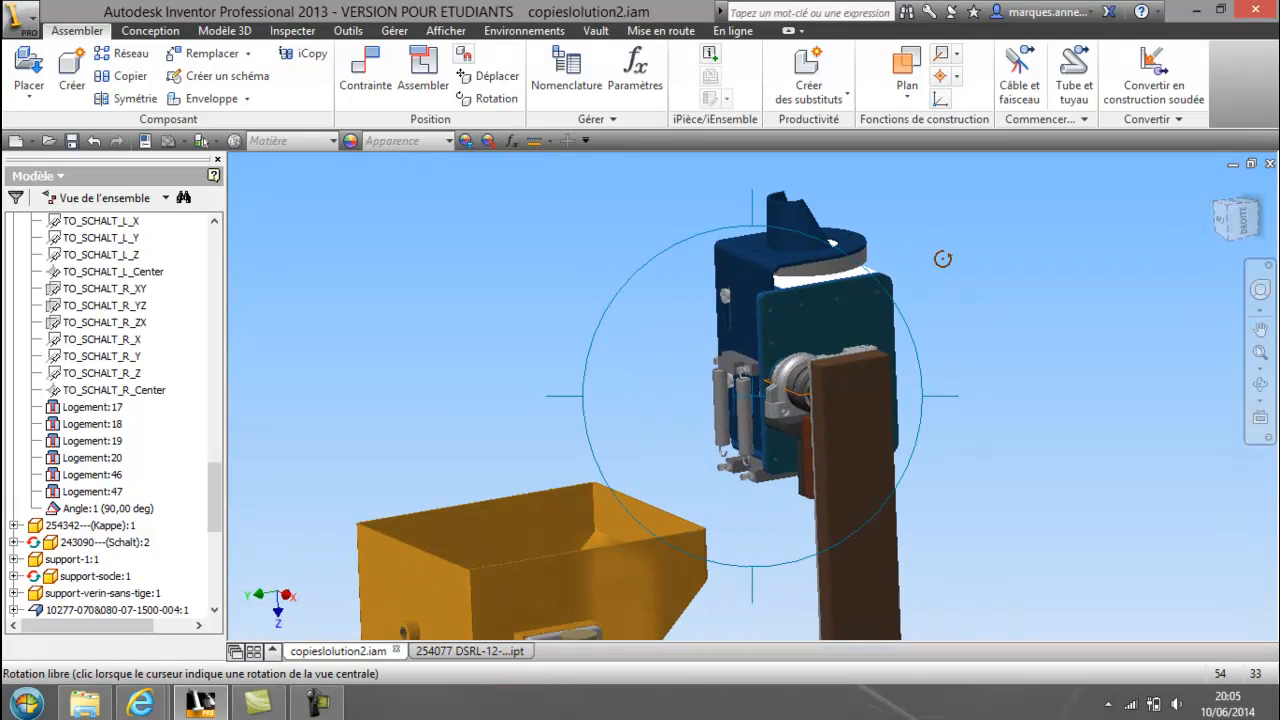
{"action": "middle_click_drag", "start_coordinate": [945, 254], "coordinate": [955, 318], "text": "shift"}
{"action": "middle_click_drag", "start_coordinate": [831, 378], "coordinate": [732, 321], "text": "shift"}
{"action": "middle_click_drag", "start_coordinate": [606, 272], "coordinate": [600, 301], "text": "shift"}
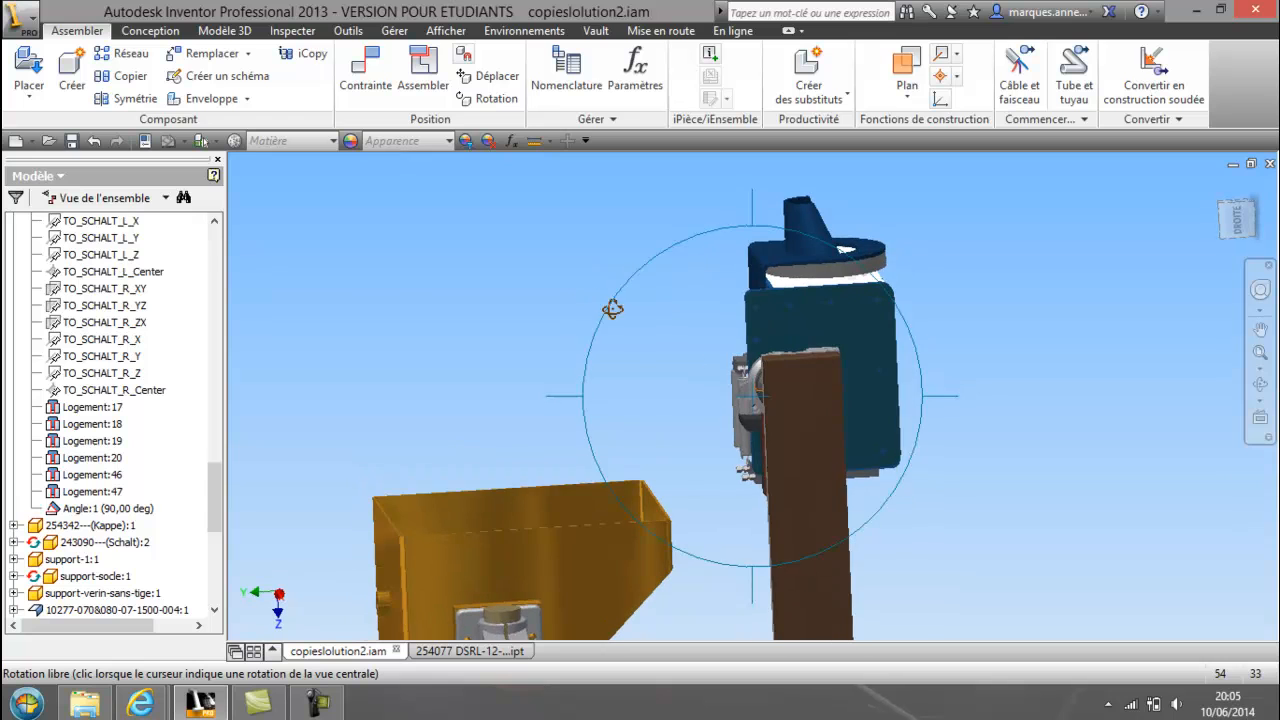
{"action": "left_click_drag", "start_coordinate": [719, 387], "coordinate": [761, 411]}
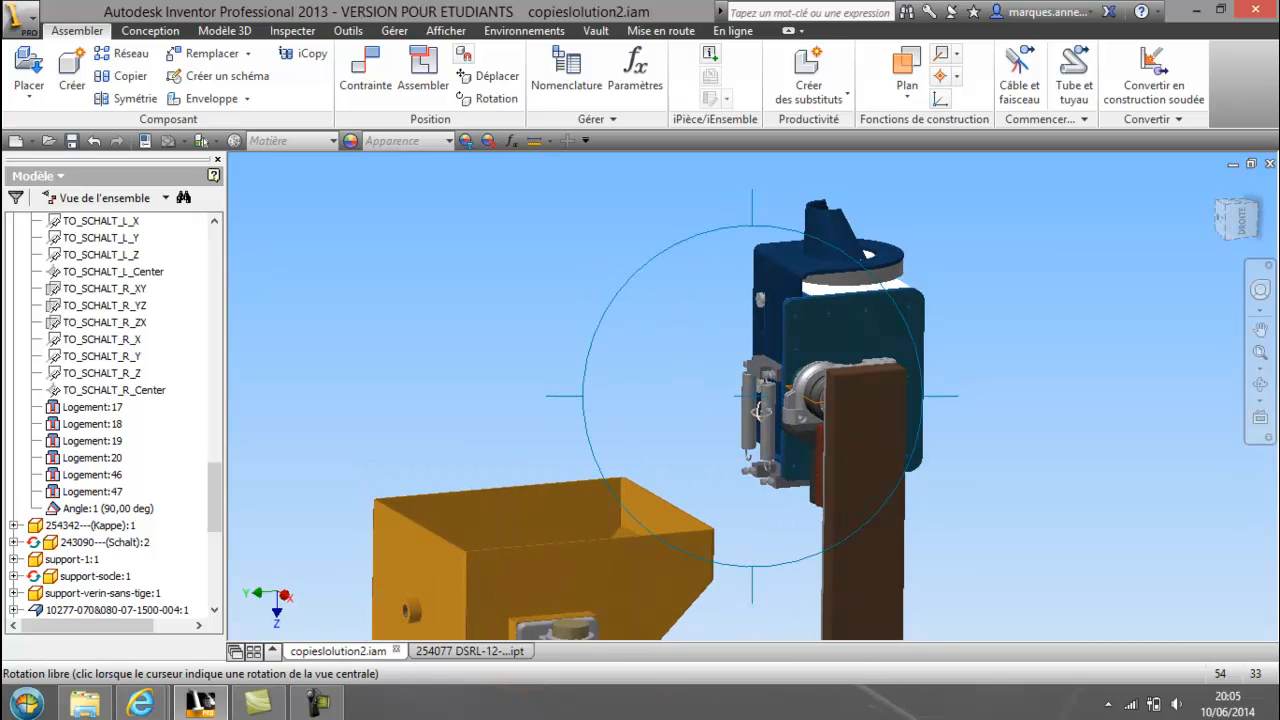
{"action": "right_click", "coordinate": [761, 411]}
{"action": "left_click", "coordinate": [646, 412]}
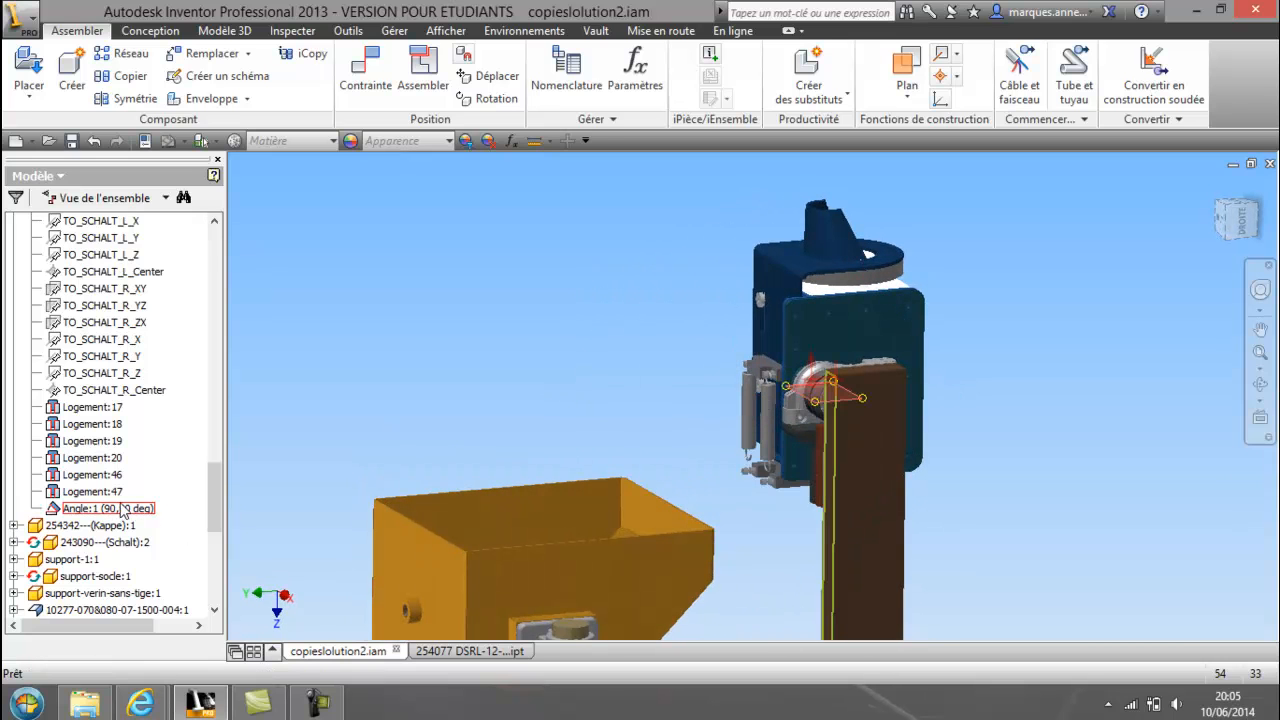
- Drive the flanged shaft's angle constraint from 90 deg to 100 deg, playing the rotation forward
{"action": "right_click", "coordinate": [127, 512]}
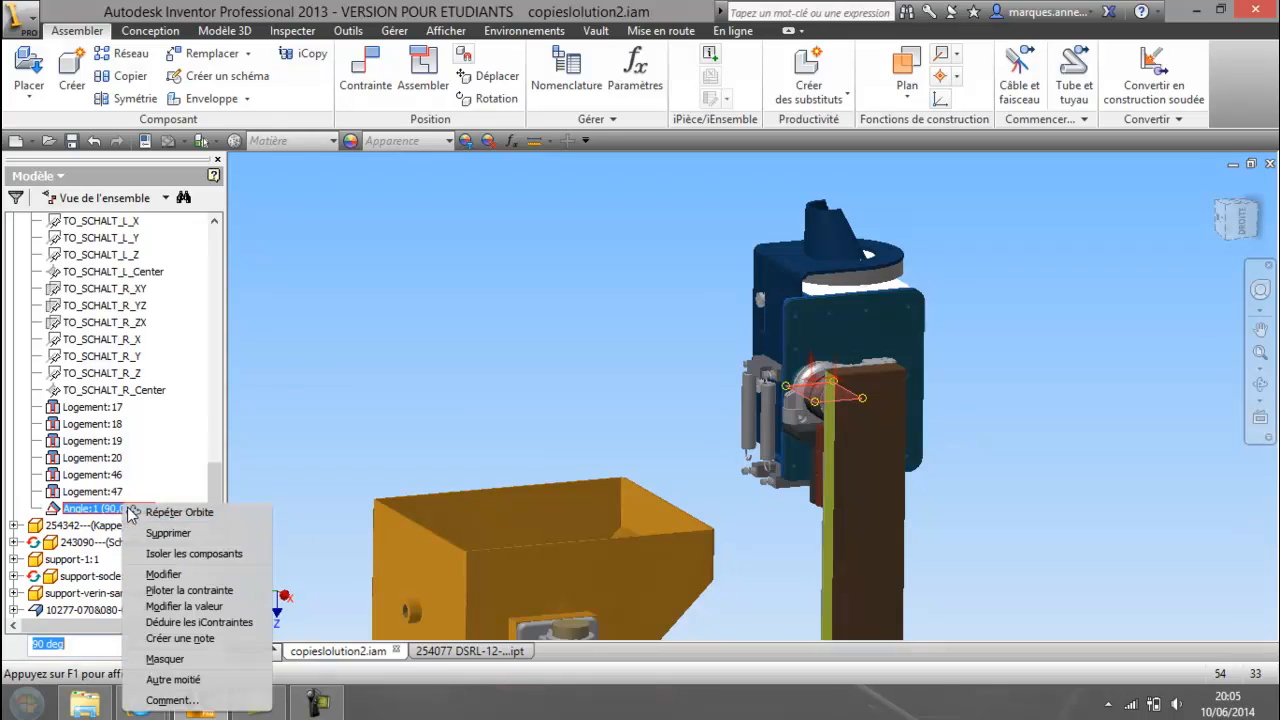
{"action": "left_click", "coordinate": [171, 592]}
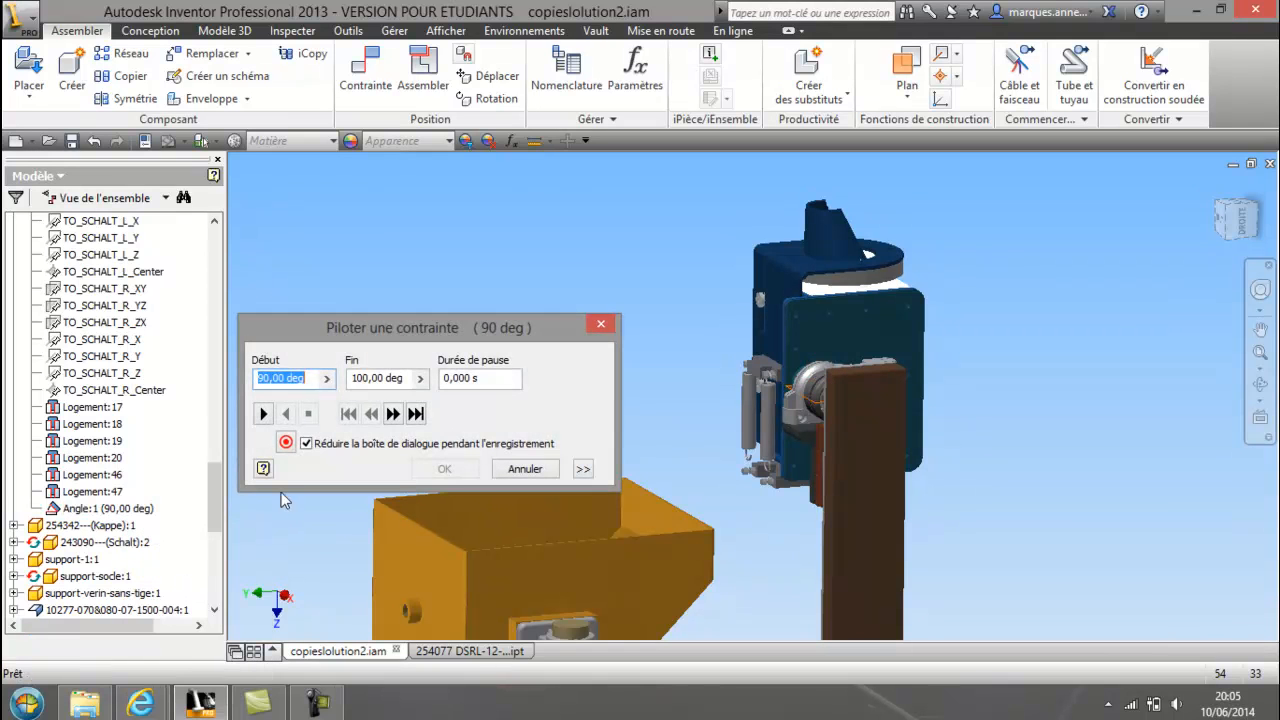
{"action": "left_click", "coordinate": [263, 414]}
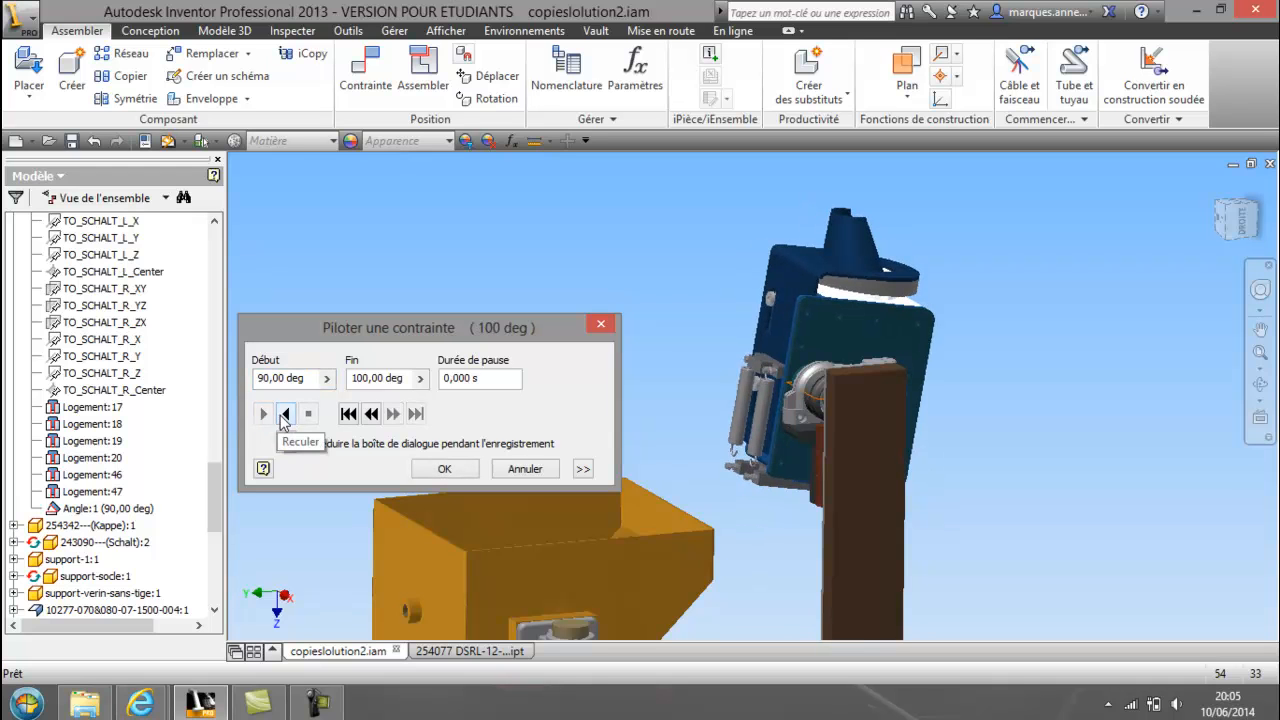
- Play the rotation back to 90 deg, and drive the angle constraint to an end value of 30 deg
{"action": "left_click", "coordinate": [284, 415]}
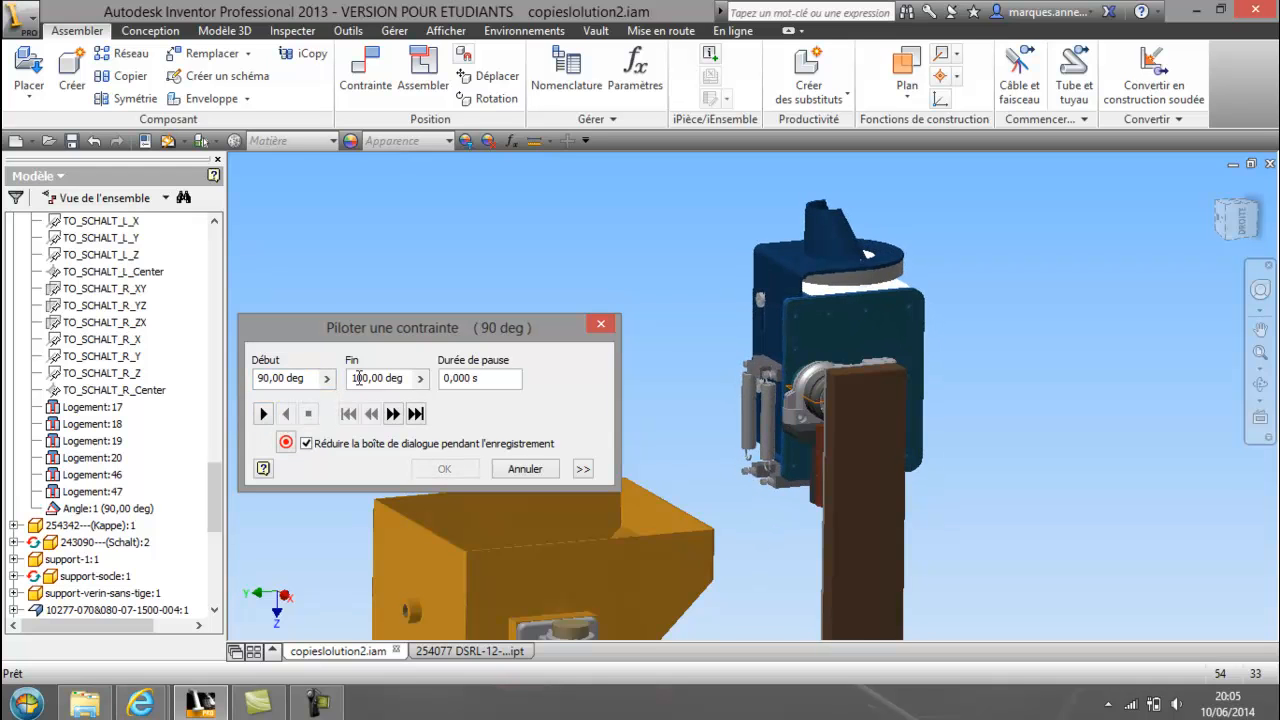
{"action": "left_click_drag", "start_coordinate": [370, 383], "coordinate": [355, 382]}
{"action": "type", "text": "3"}
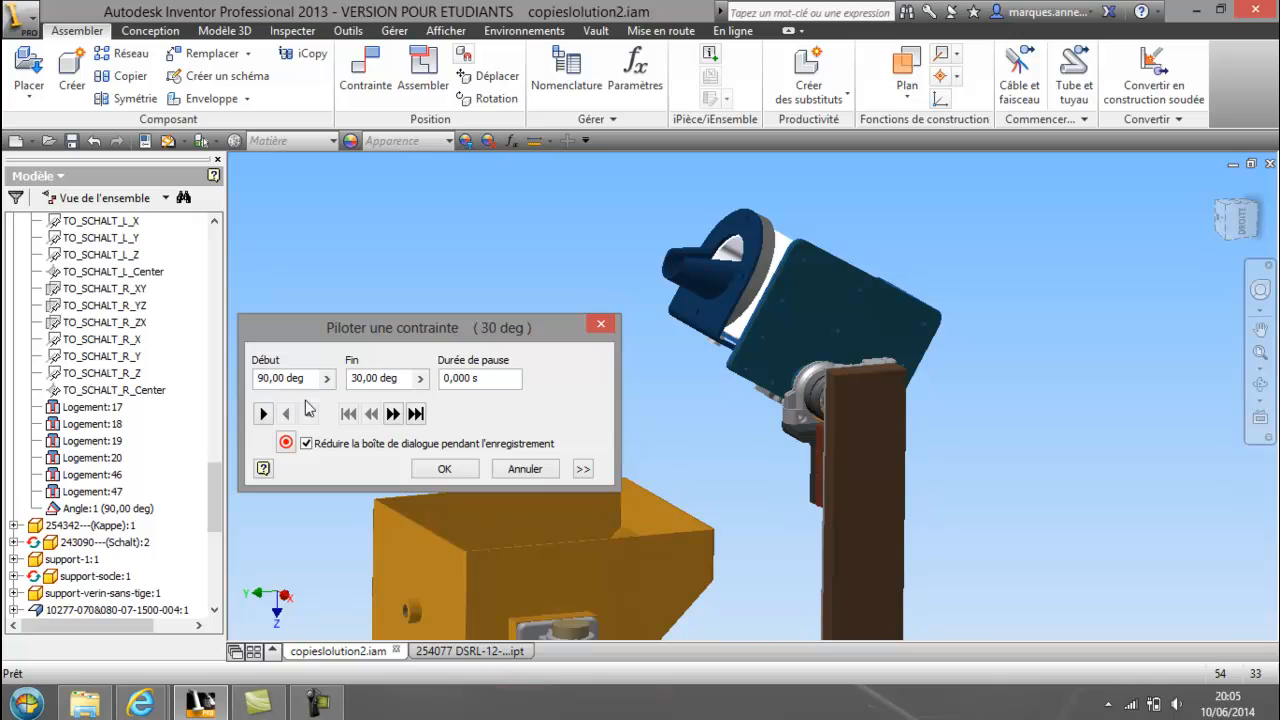
- Drive the angle constraint to an end value of 0 deg and finally -30 deg, playing each rotation in reverse
{"action": "left_click", "coordinate": [362, 380]}
{"action": "type", "text": "0"}
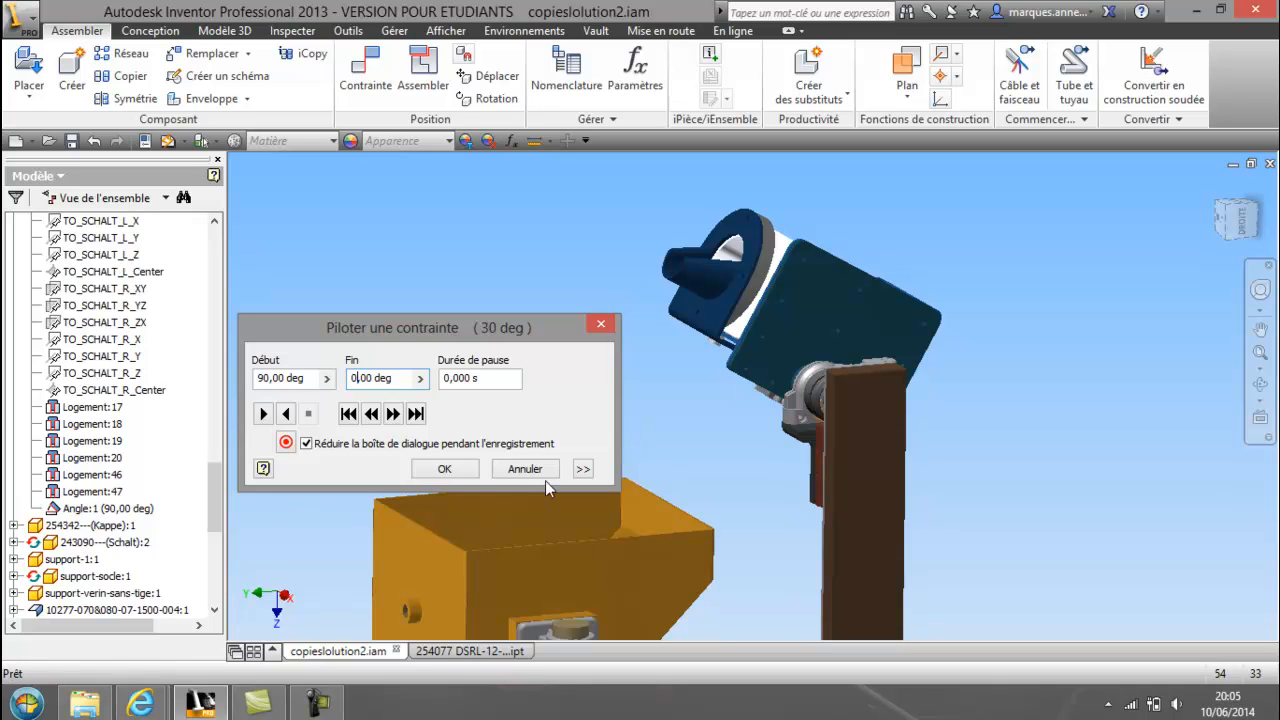
{"action": "left_click", "coordinate": [285, 415]}
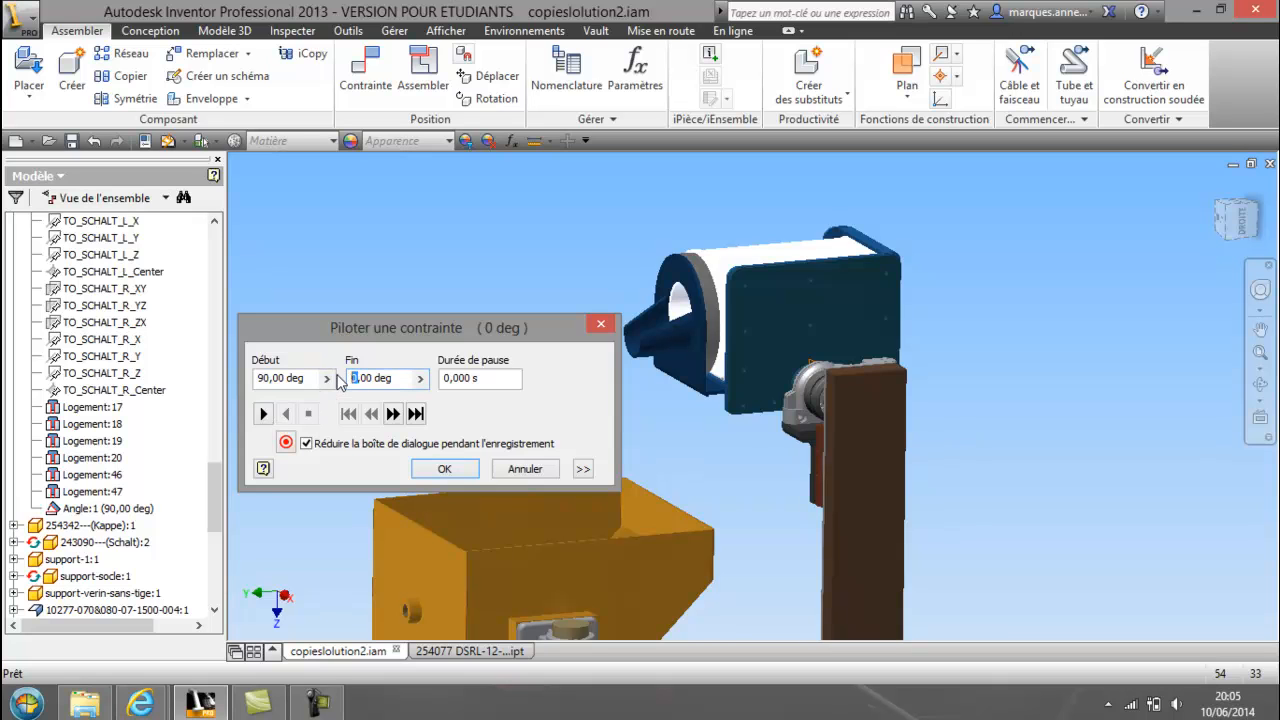
{"action": "type", "text": "30"}
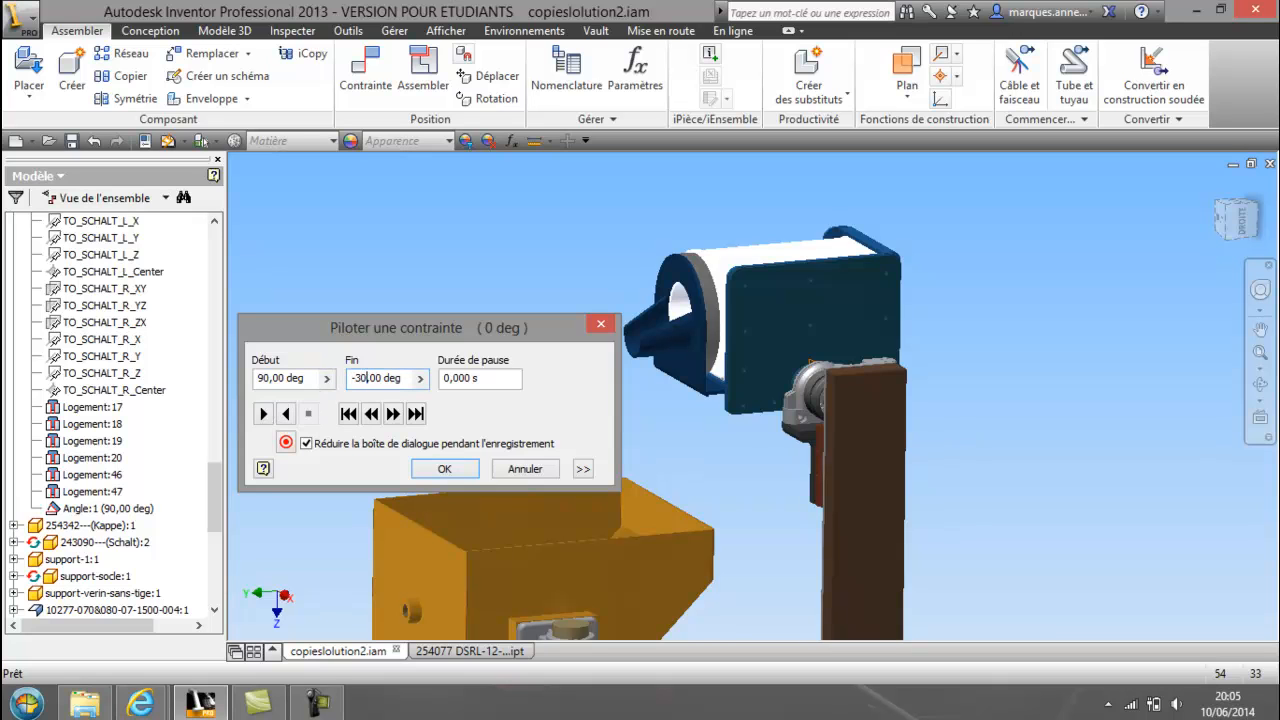
{"action": "left_click", "coordinate": [285, 418]}
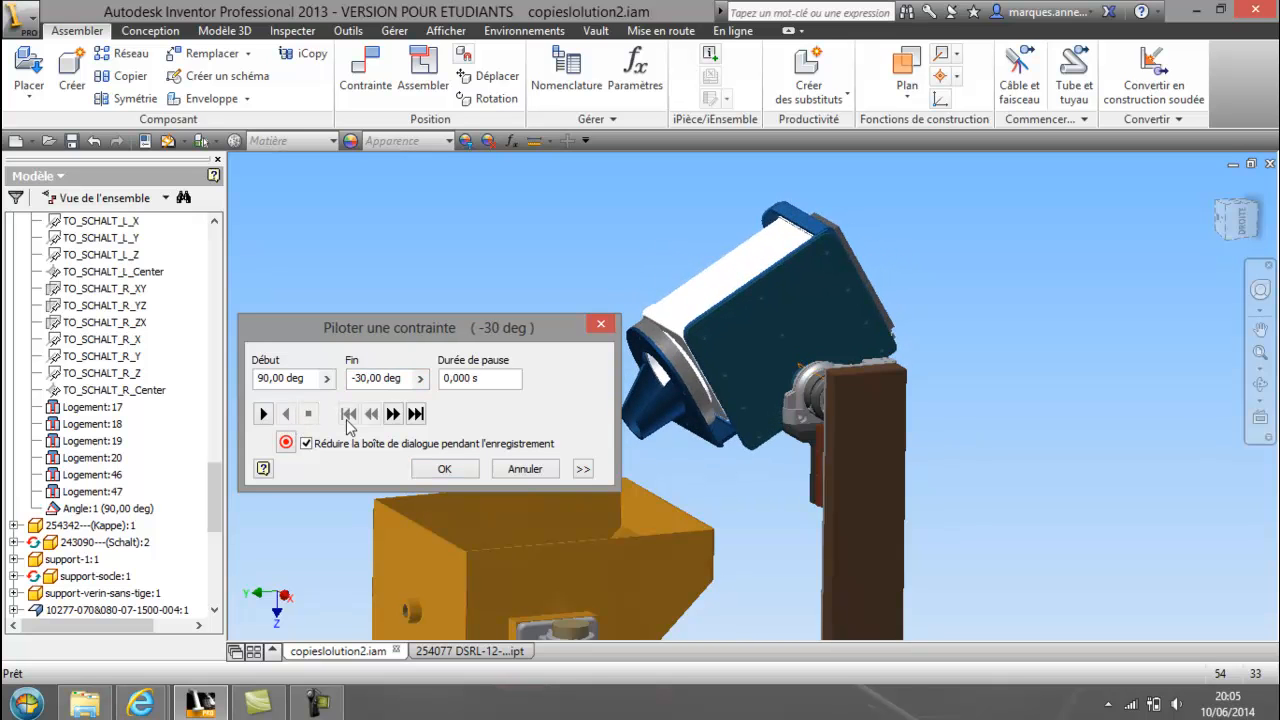
- Play the container's rotation forward to 90 deg and back to -30 deg with the hopper also in view
{"action": "left_click", "coordinate": [263, 415]}
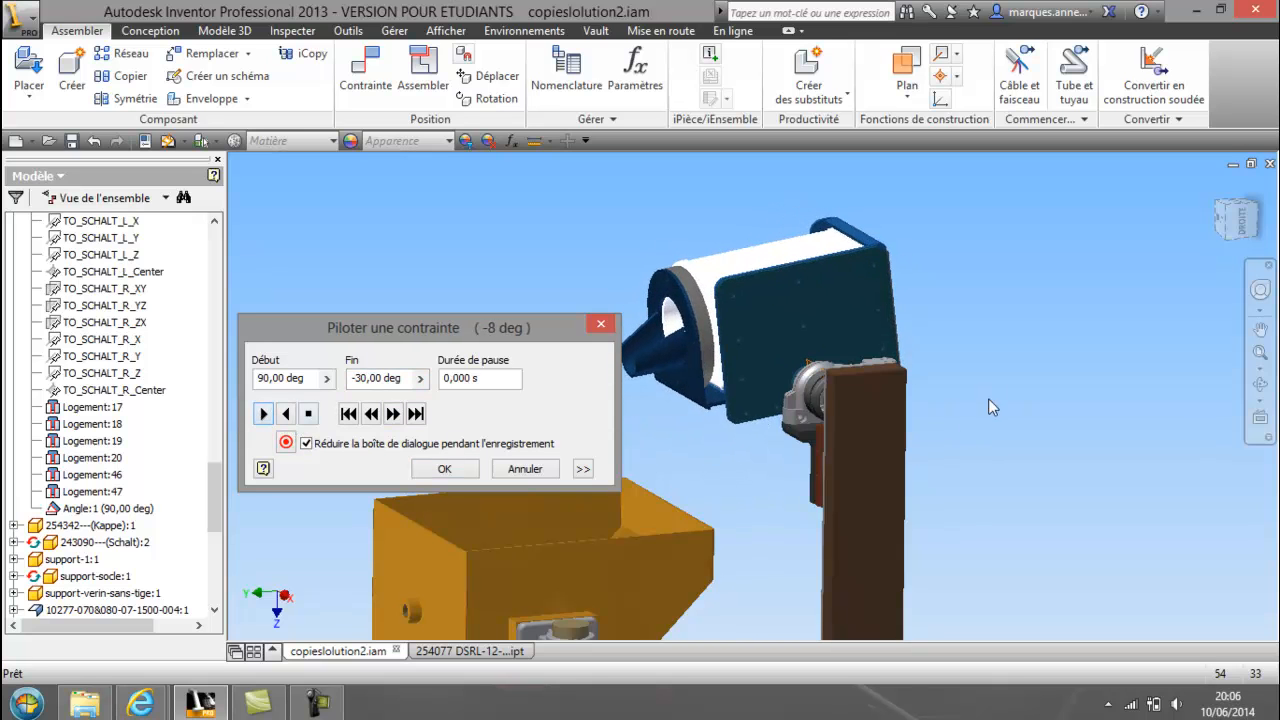
{"action": "scroll", "coordinate": [1025, 413], "scroll_direction": "down", "scroll_amount": 3}
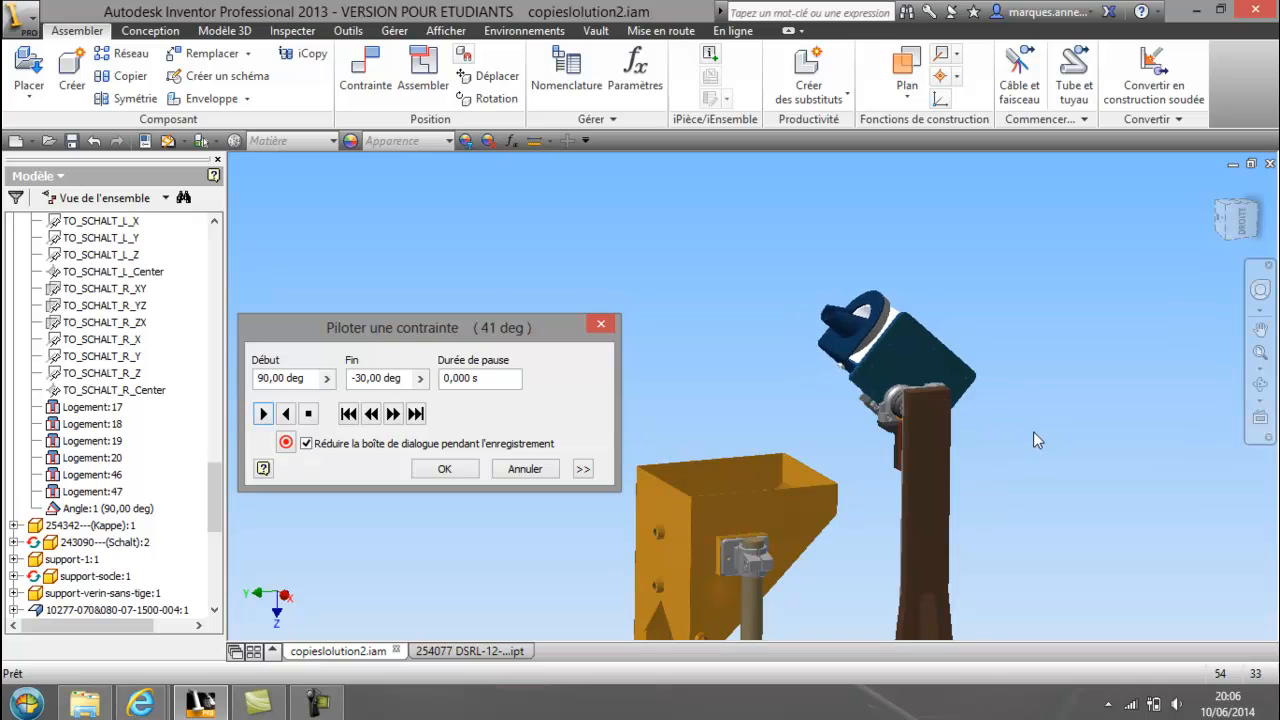
{"action": "left_click", "coordinate": [287, 414]}
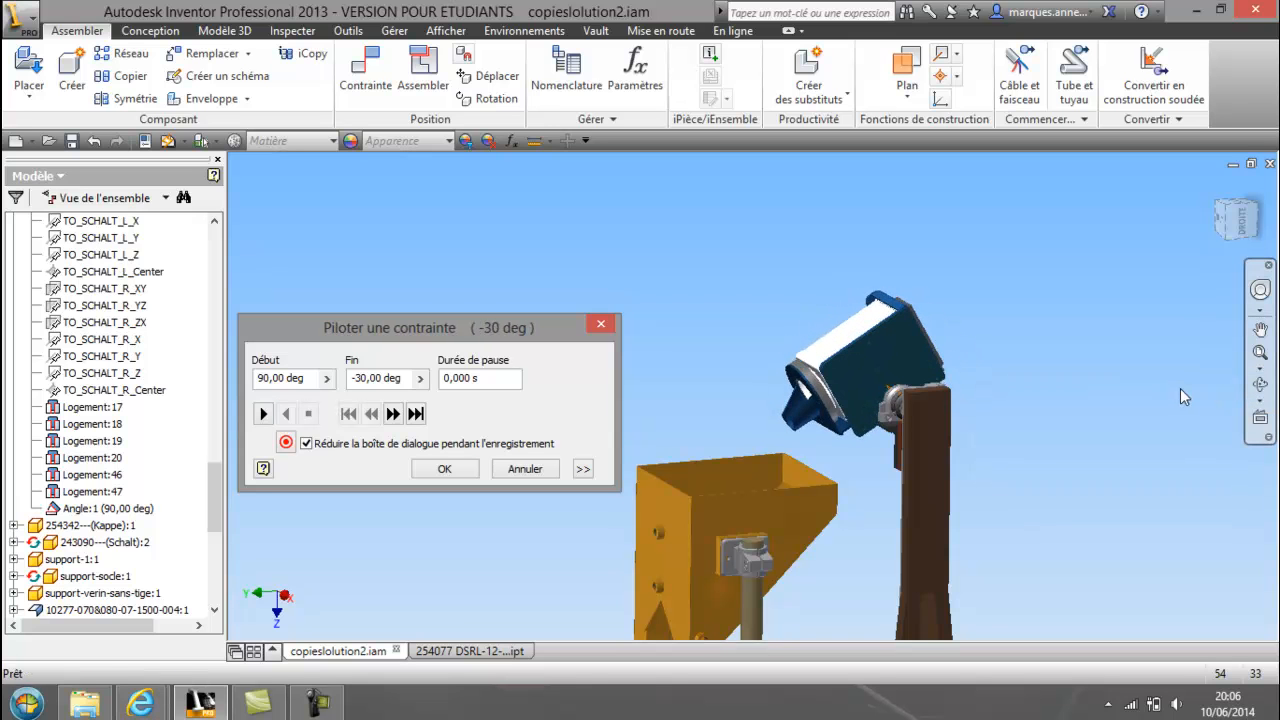
- Replay the container's swivel forward and in reverse, observing it from the opposite side of the column
{"action": "left_click", "coordinate": [1260, 383]}
{"action": "left_click_drag", "start_coordinate": [877, 410], "coordinate": [828, 408]}
{"action": "right_click", "coordinate": [643, 446]}
{"action": "left_click", "coordinate": [535, 447]}
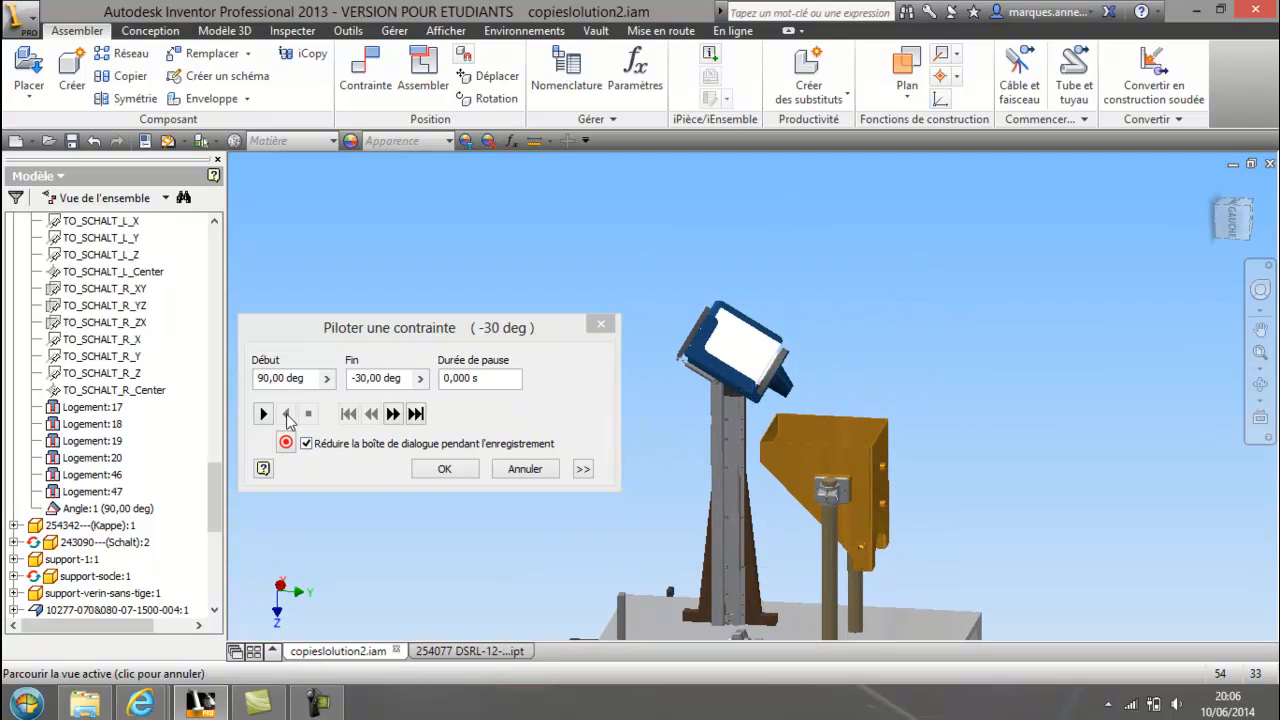
{"action": "left_click", "coordinate": [263, 414]}
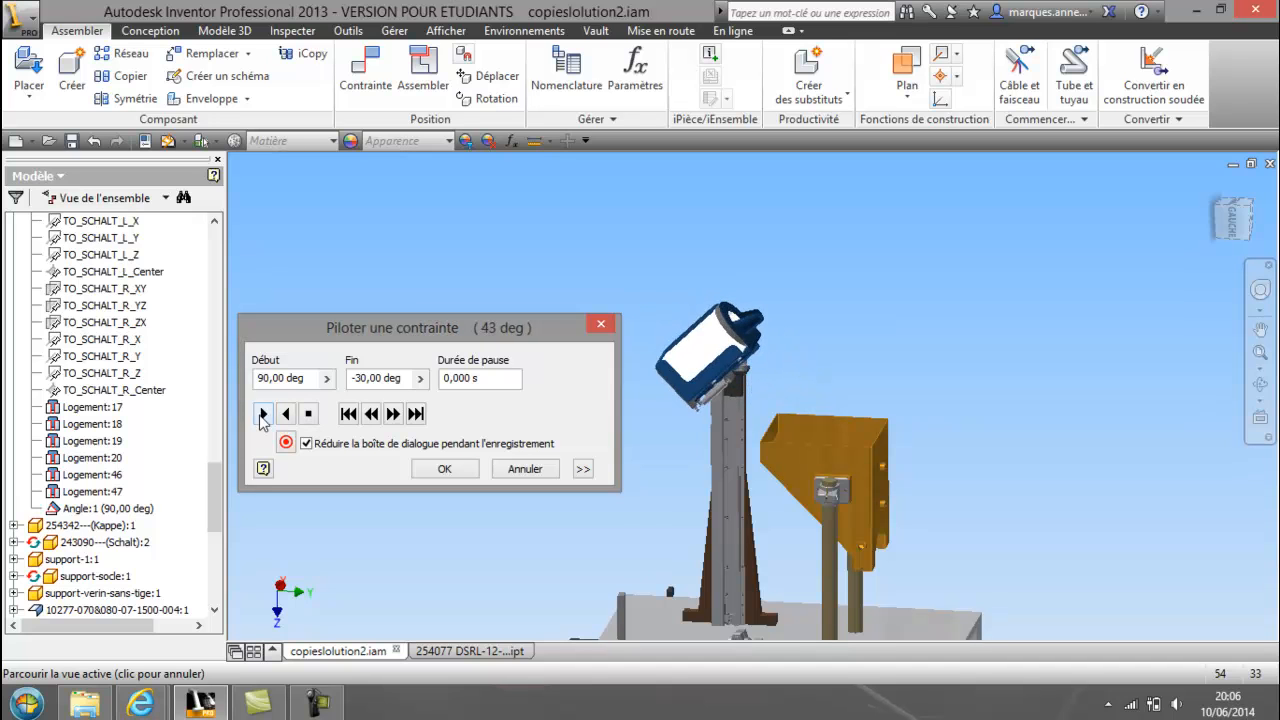
{"action": "left_click", "coordinate": [296, 412]}
- Examine the shaft and bearing between the container and the column up close while playing the rotation from -30 deg to 90 deg
{"action": "left_click", "coordinate": [1263, 384]}
{"action": "left_click_drag", "start_coordinate": [880, 380], "coordinate": [845, 346]}
{"action": "middle_click_drag", "start_coordinate": [845, 348], "coordinate": [822, 410]}
{"action": "scroll", "coordinate": [826, 383], "scroll_direction": "down", "scroll_amount": 4}
{"action": "middle_click_drag", "start_coordinate": [900, 385], "coordinate": [1030, 402]}
{"action": "scroll", "coordinate": [815, 360], "scroll_direction": "down", "scroll_amount": 3}
{"action": "middle_click_drag", "start_coordinate": [820, 368], "coordinate": [875, 418]}
{"action": "left_click_drag", "start_coordinate": [875, 418], "coordinate": [841, 396]}
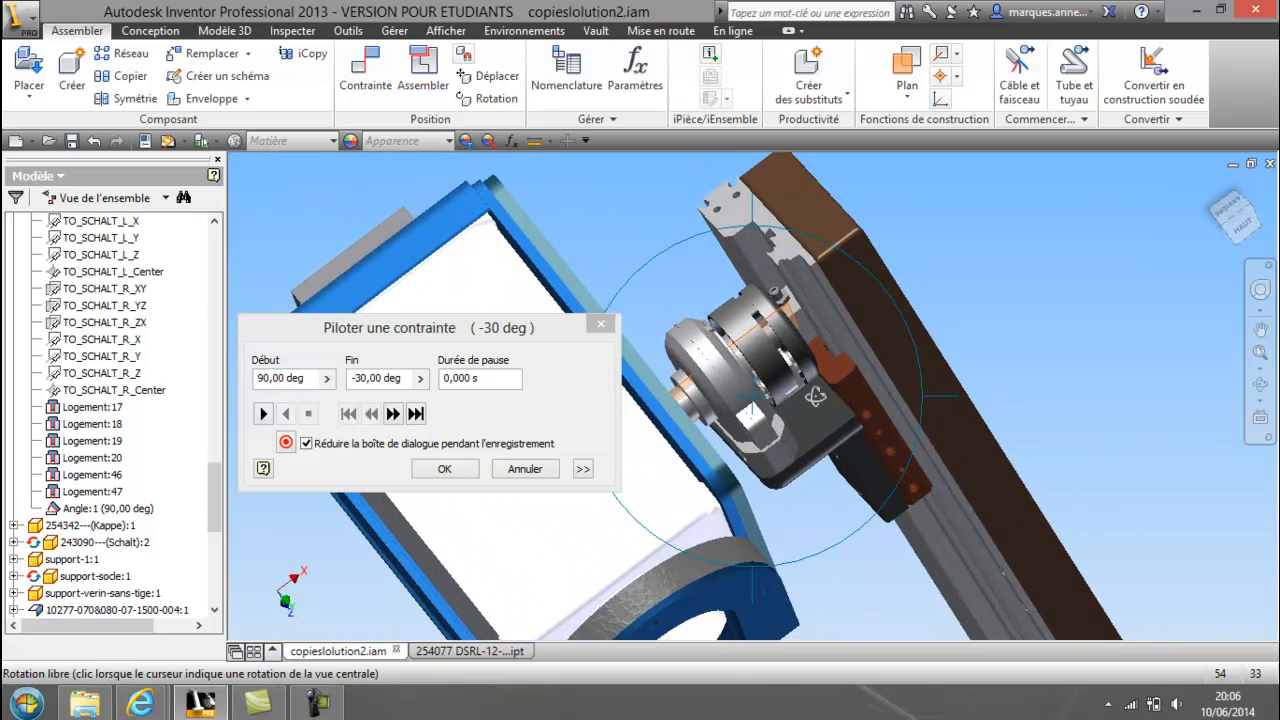
{"action": "scroll", "coordinate": [815, 395], "scroll_direction": "down", "scroll_amount": 4}
{"action": "middle_click_drag", "start_coordinate": [814, 378], "coordinate": [878, 425]}
{"action": "right_click", "coordinate": [877, 424]}
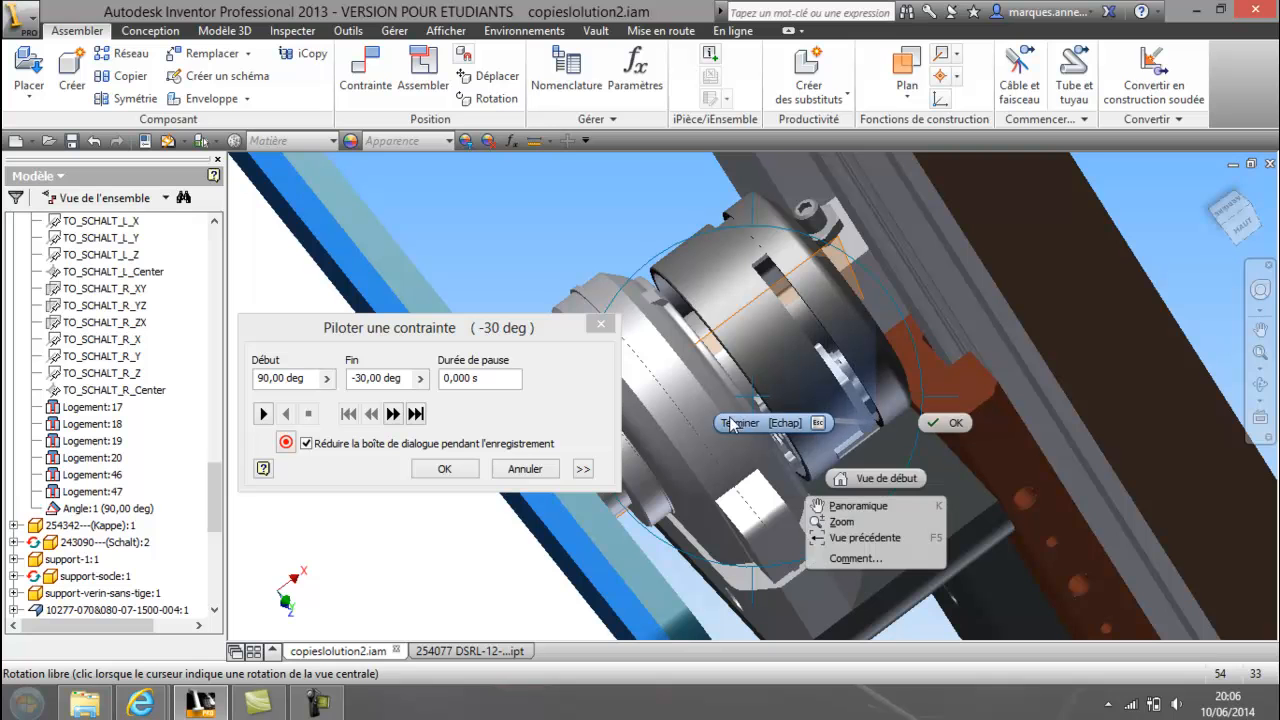
{"action": "left_click", "coordinate": [722, 422]}
{"action": "left_click", "coordinate": [264, 414]}
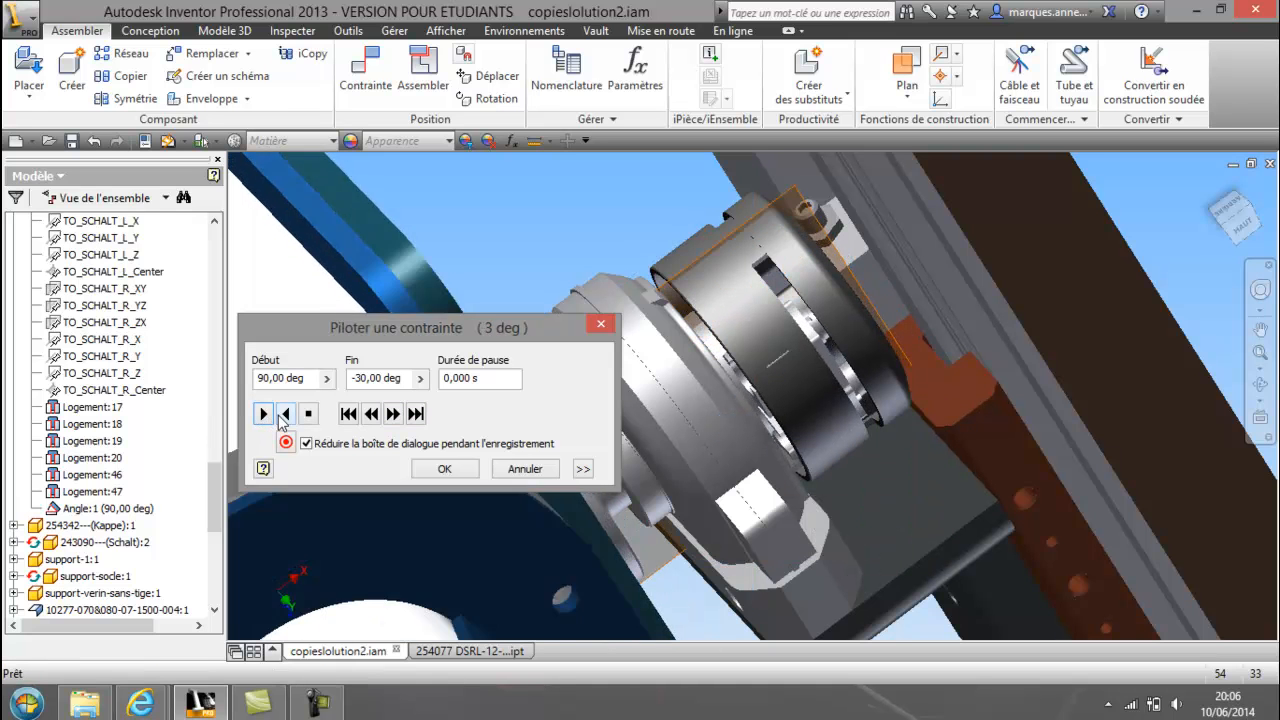
{"action": "left_click", "coordinate": [299, 421]}
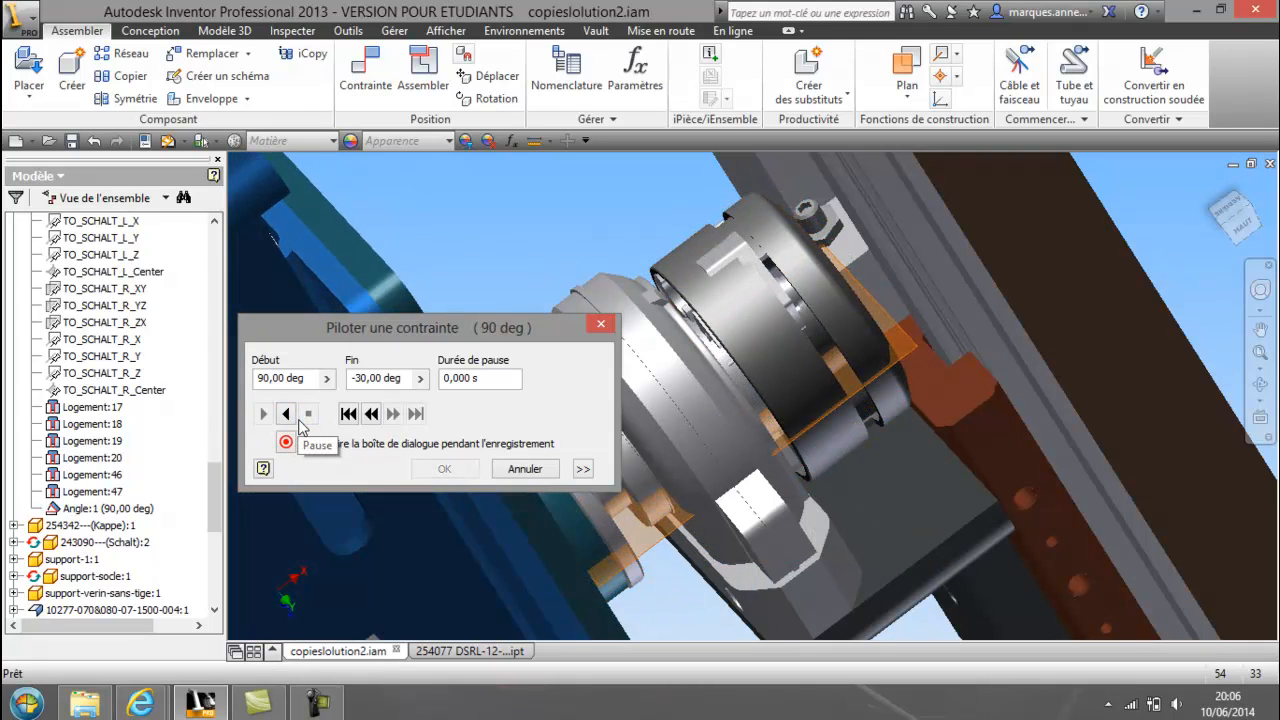
- Cancel driving the angle constraint, and examine the whole assembly with the container, column, hopper and table
{"action": "left_click", "coordinate": [524, 471]}
{"action": "scroll", "coordinate": [548, 466], "scroll_direction": "up", "scroll_amount": 6}
{"action": "key", "text": "F4"}
{"action": "left_click_drag", "start_coordinate": [794, 432], "coordinate": [881, 380]}
{"action": "scroll", "coordinate": [850, 400], "scroll_direction": "up", "scroll_amount": 3}
{"action": "left_click_drag", "start_coordinate": [797, 409], "coordinate": [770, 350]}
{"action": "left_click_drag", "start_coordinate": [628, 284], "coordinate": [555, 305]}
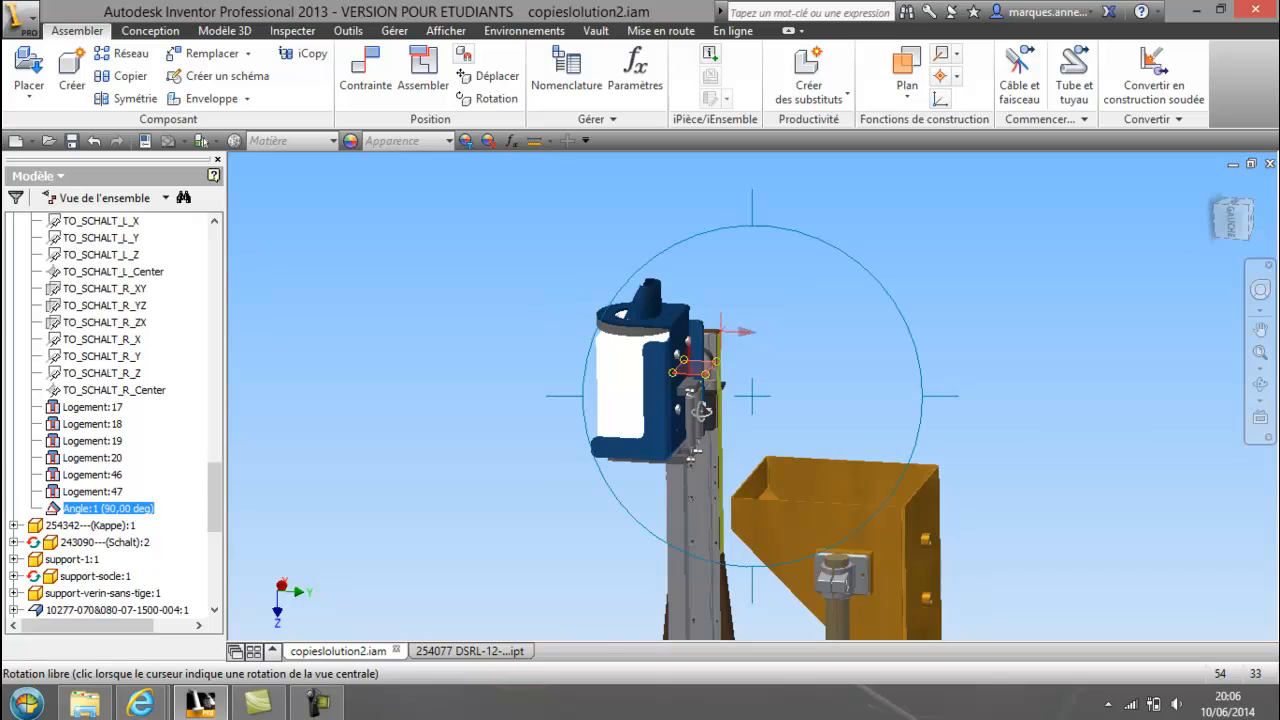
{"action": "scroll", "coordinate": [701, 410], "scroll_direction": "up", "scroll_amount": 2}
{"action": "scroll", "coordinate": [796, 433], "scroll_direction": "up", "scroll_amount": 2}
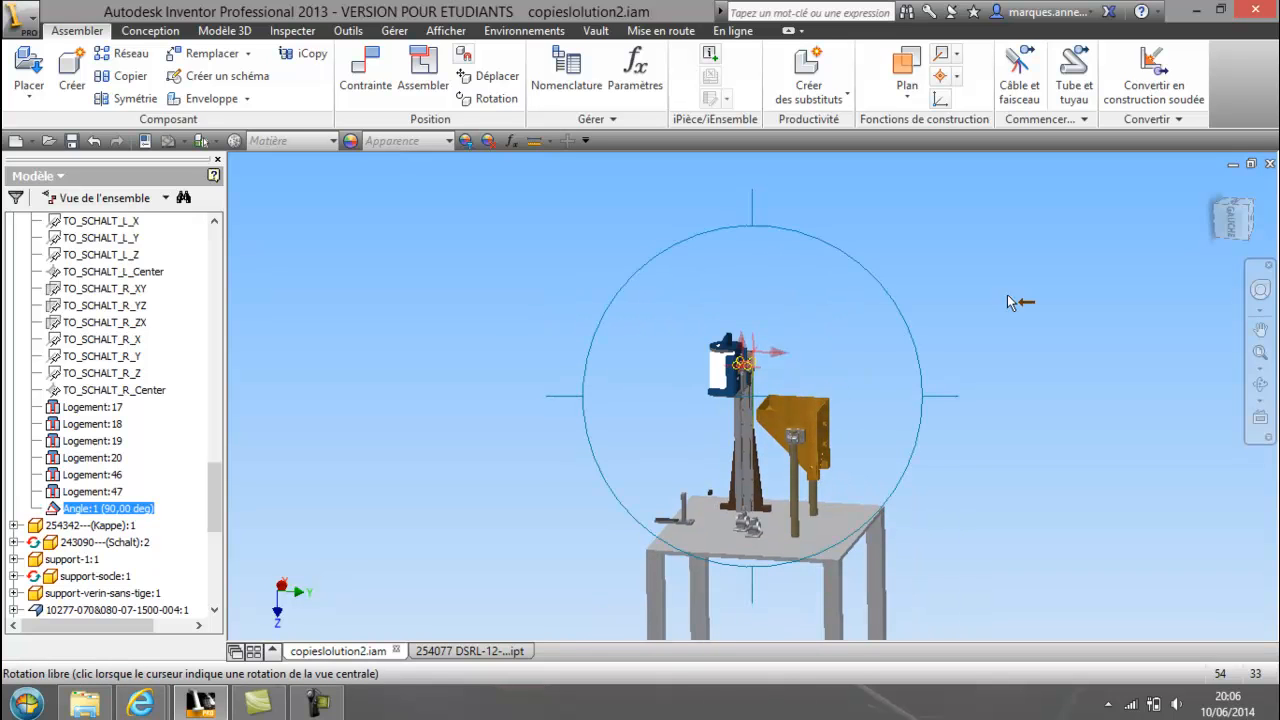